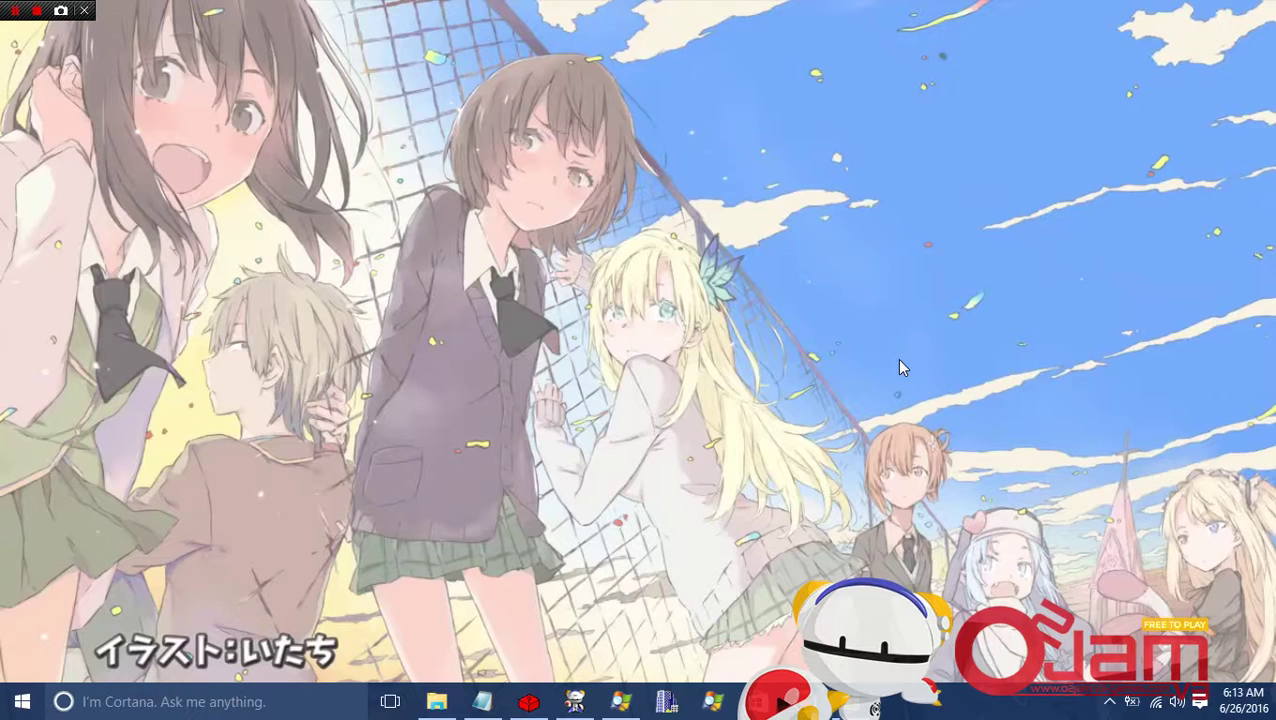
# Read the required-tools notes in Notepad, then minimize them.
pyautogui.click(490, 699)
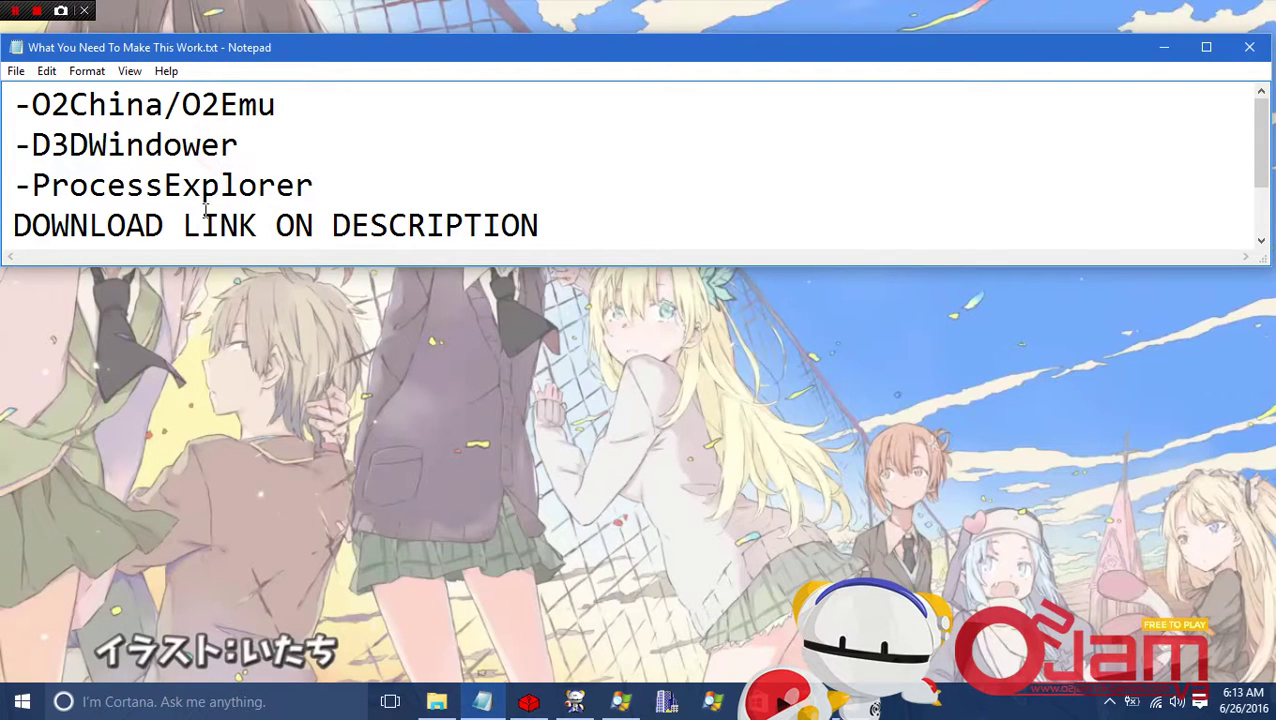
pyautogui.moveTo(238, 226); pyautogui.dragTo(550, 216)
pyautogui.click(578, 214)
pyautogui.click(1160, 47)
# Open the O2China Music folder and launch EMUListGen.exe from it.
pyautogui.click(529, 702)
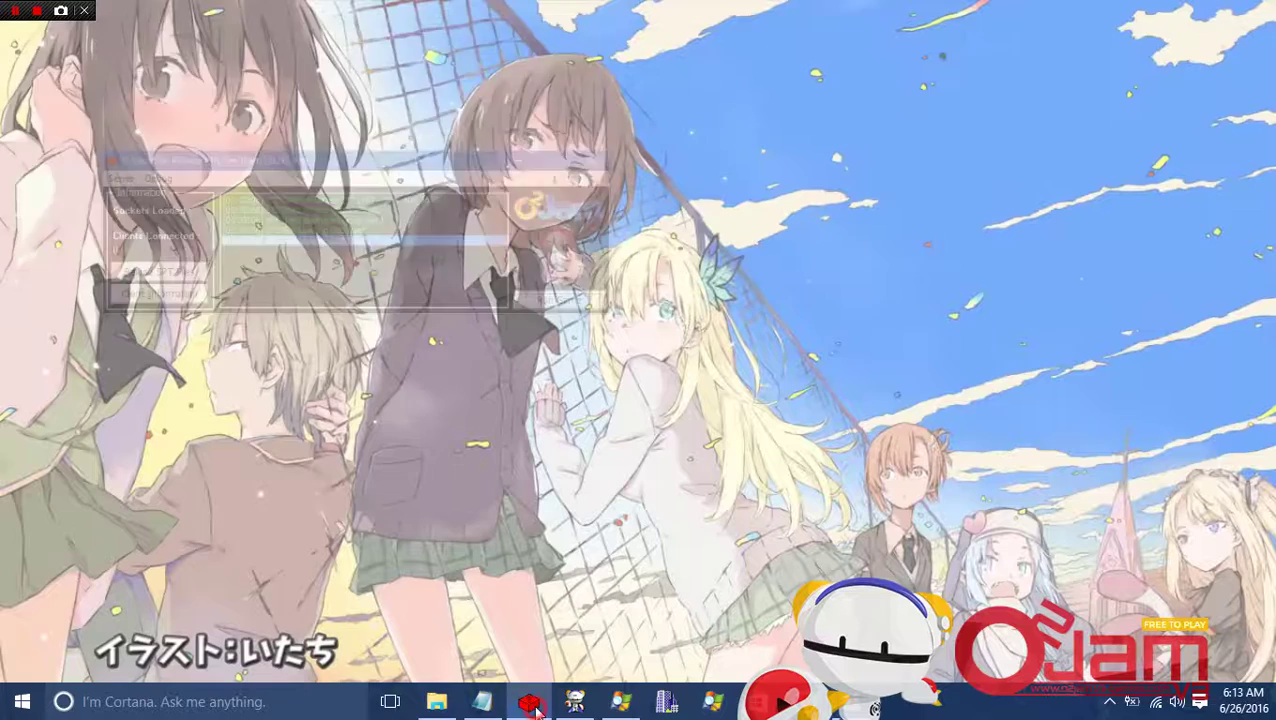
pyautogui.moveTo(566, 705)
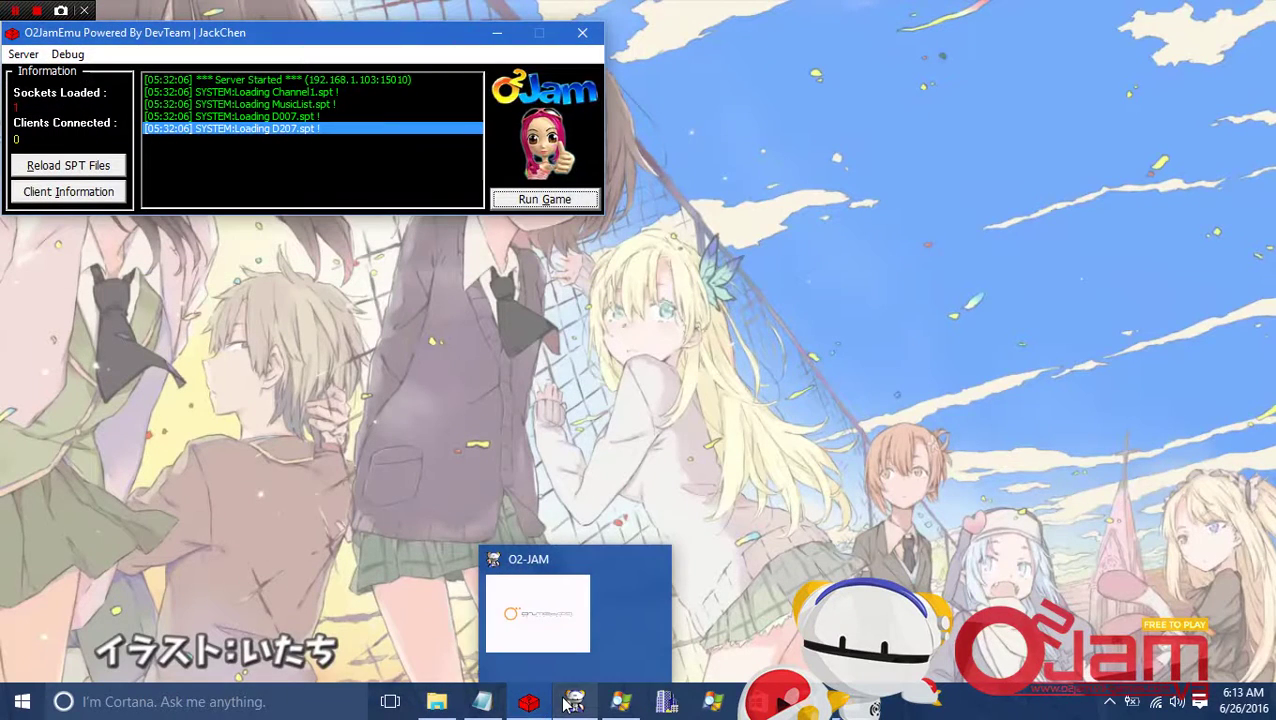
pyautogui.click(437, 702)
pyautogui.click(497, 40)
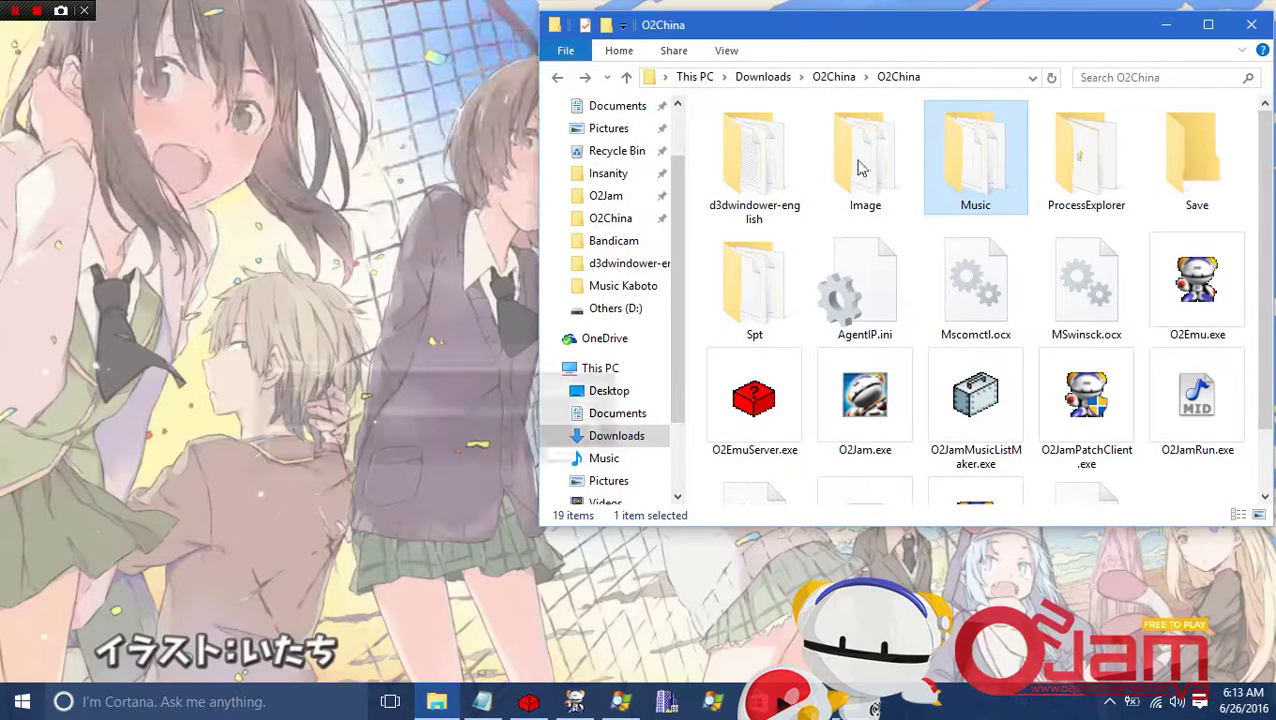
pyautogui.doubleClick(1000, 188)
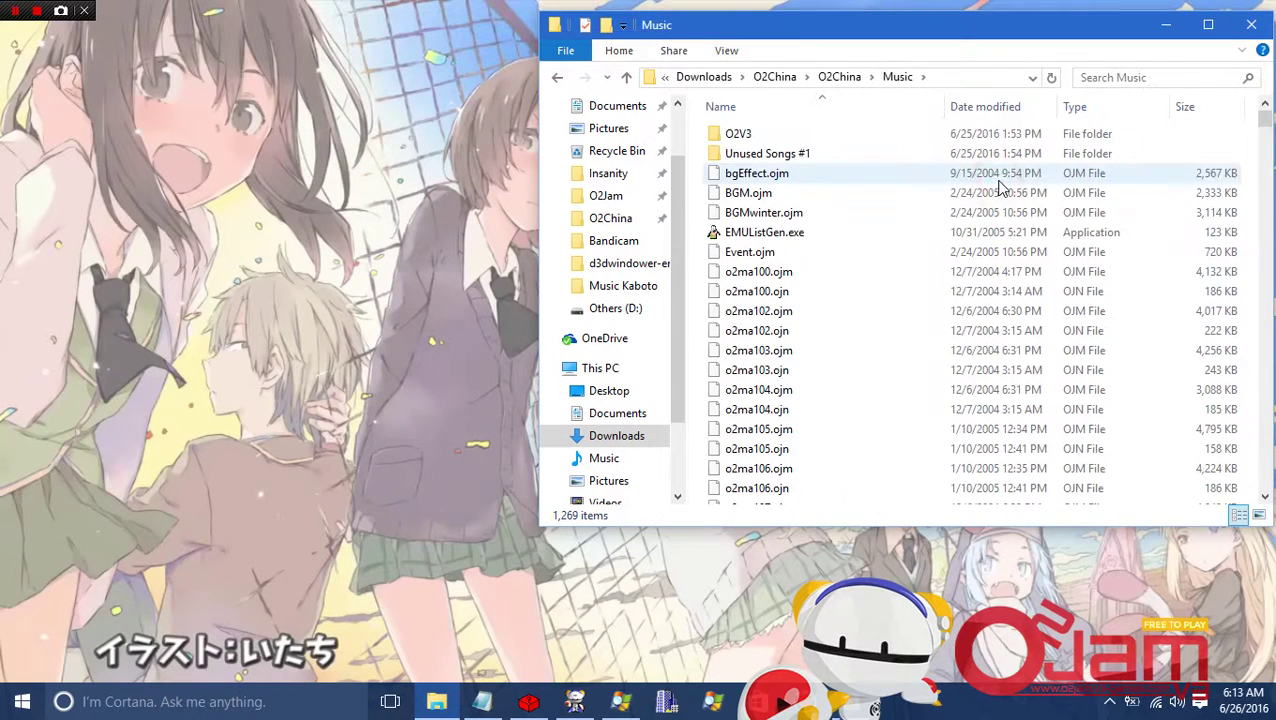
pyautogui.doubleClick(873, 236)
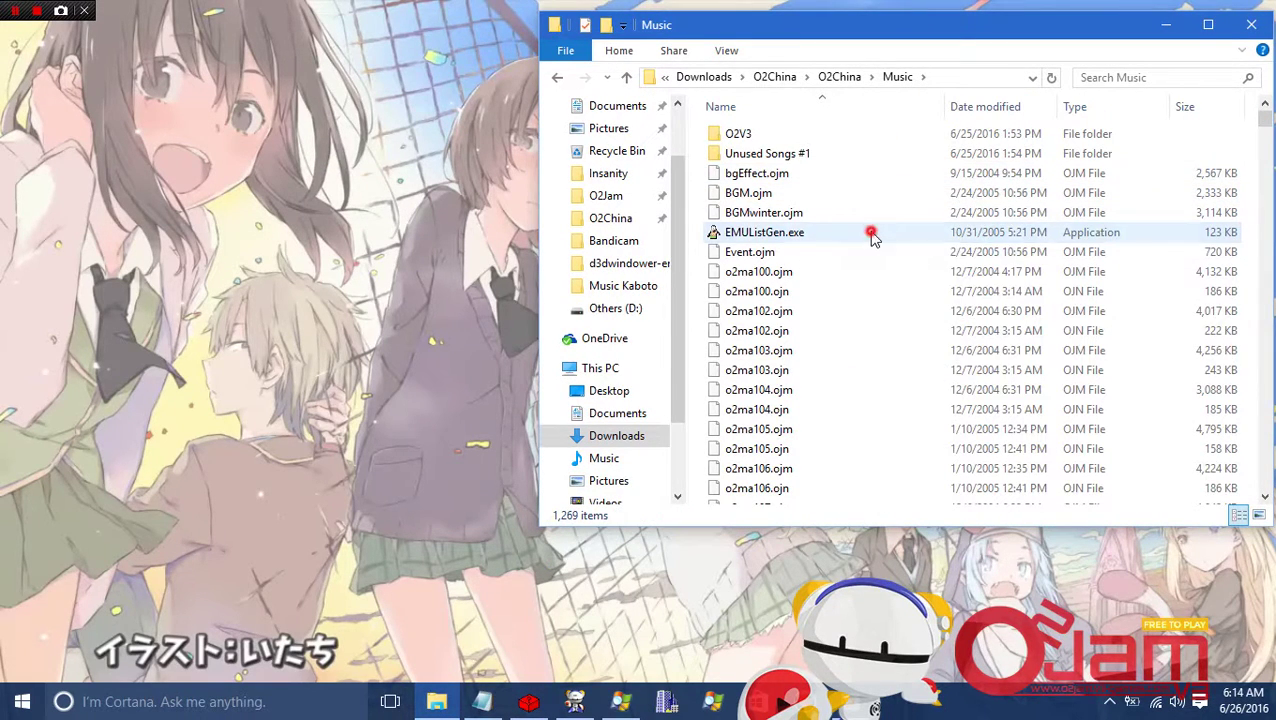
# Choose a scan option and scan the OJN files into the generator's song list.
pyautogui.moveTo(632, 180); pyautogui.dragTo(270, 190)
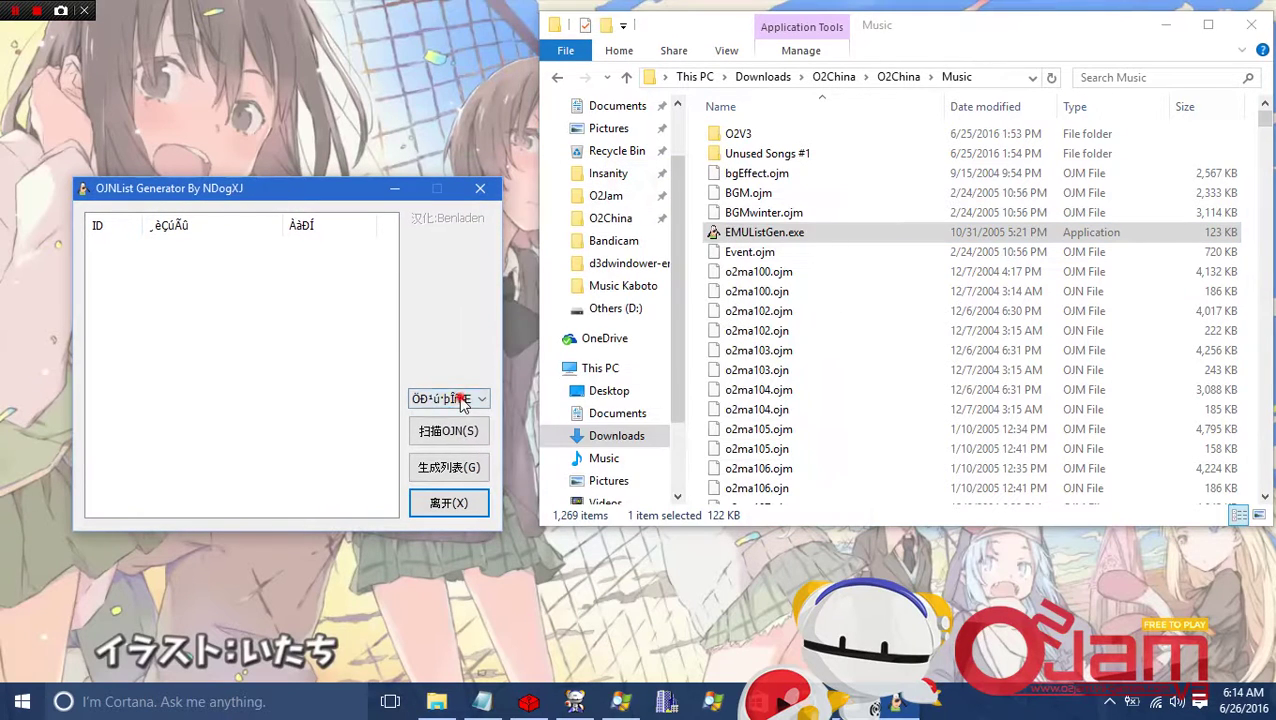
pyautogui.click(462, 400)
pyautogui.click(470, 416)
pyautogui.click(468, 431)
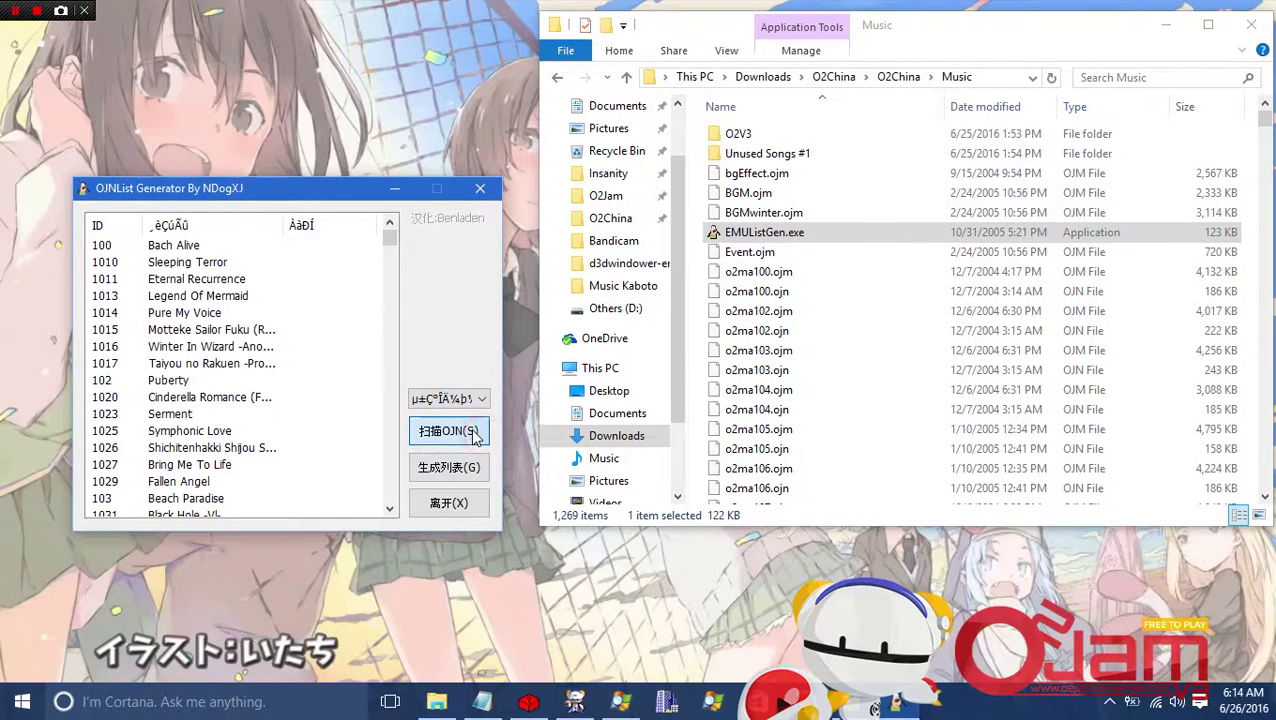
# Generate the song list, keeping Image as save folder, then cancel saving.
pyautogui.click(478, 470)
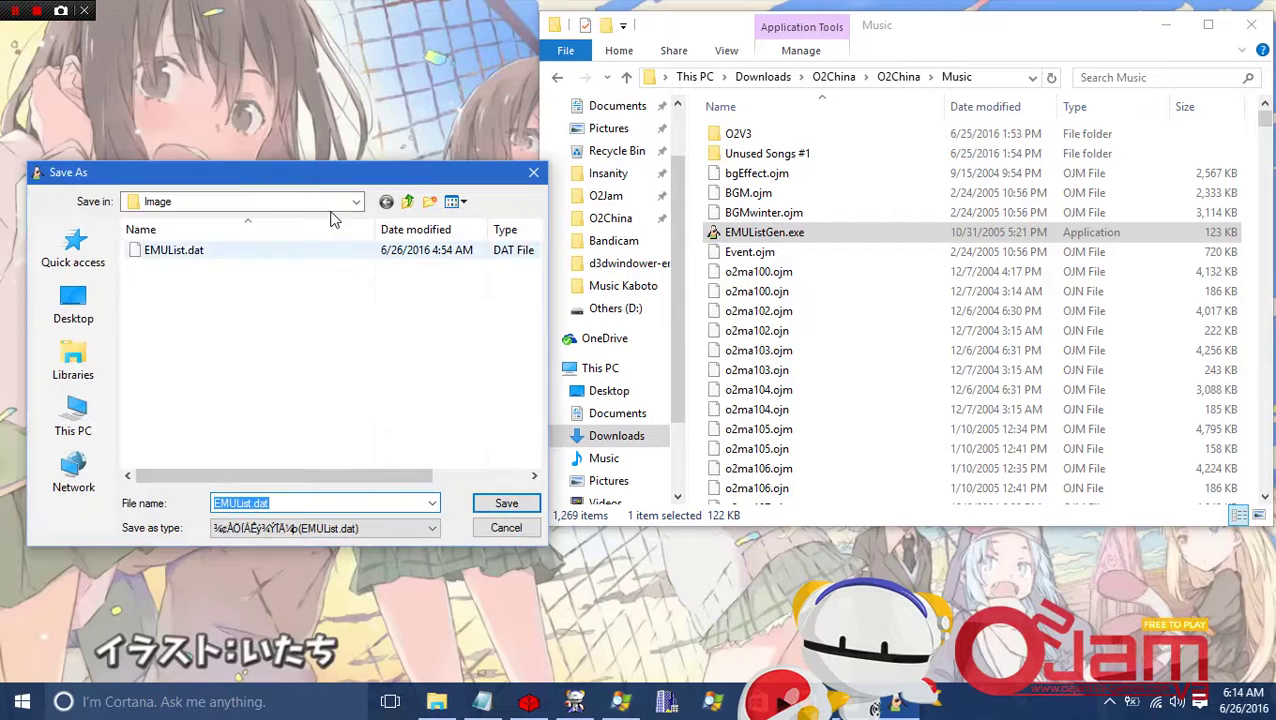
pyautogui.click(356, 203)
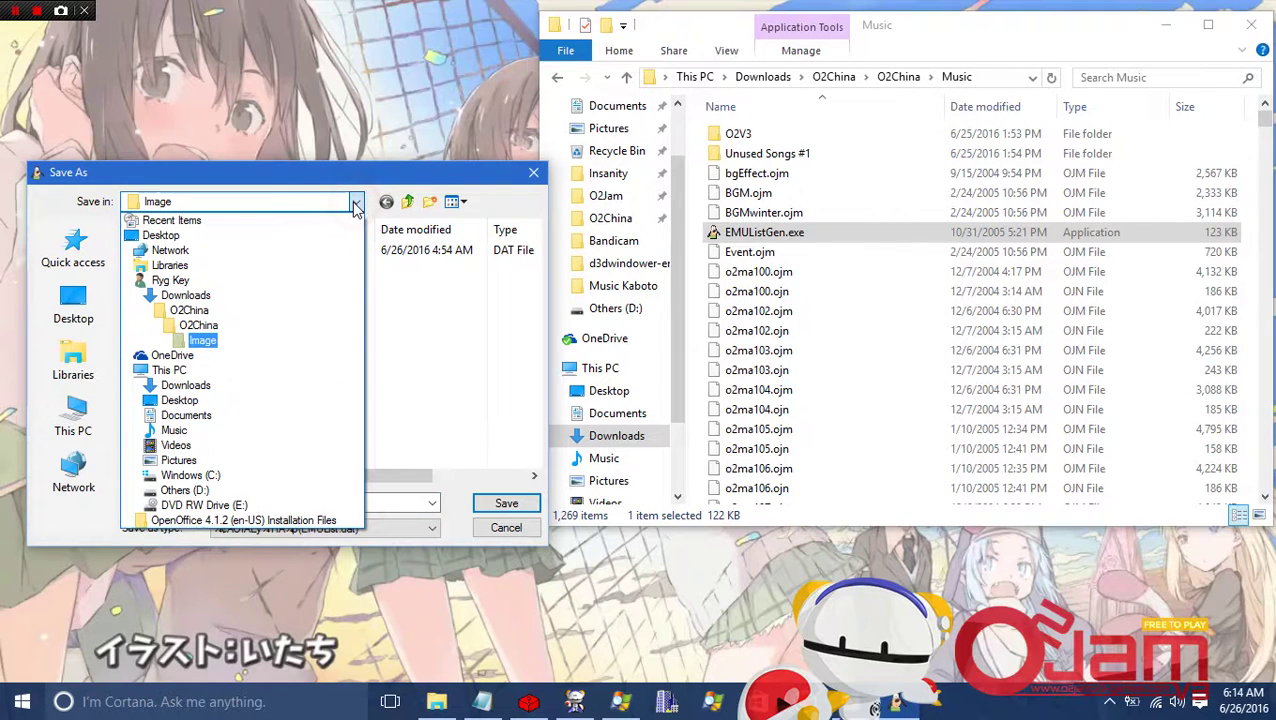
pyautogui.click(356, 203)
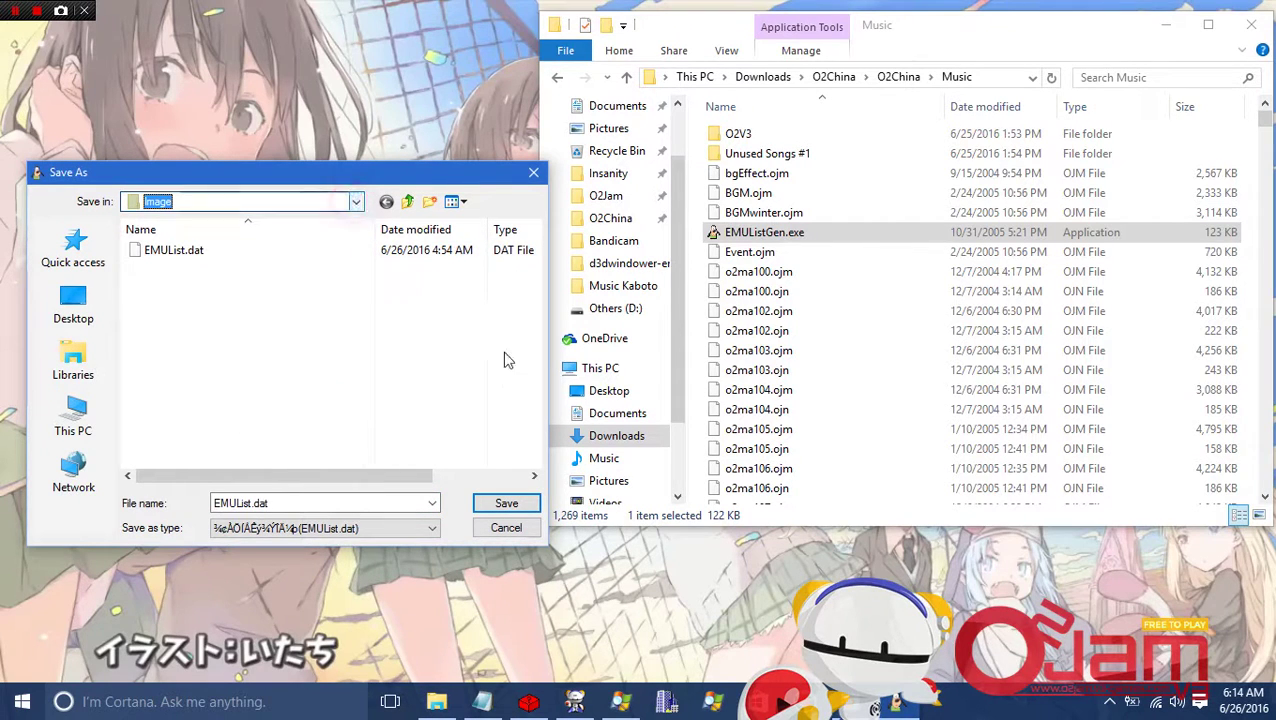
pyautogui.click(506, 529)
# Close the generator and launch O2JamMusicListMaker.exe from the O2China folder.
pyautogui.click(479, 190)
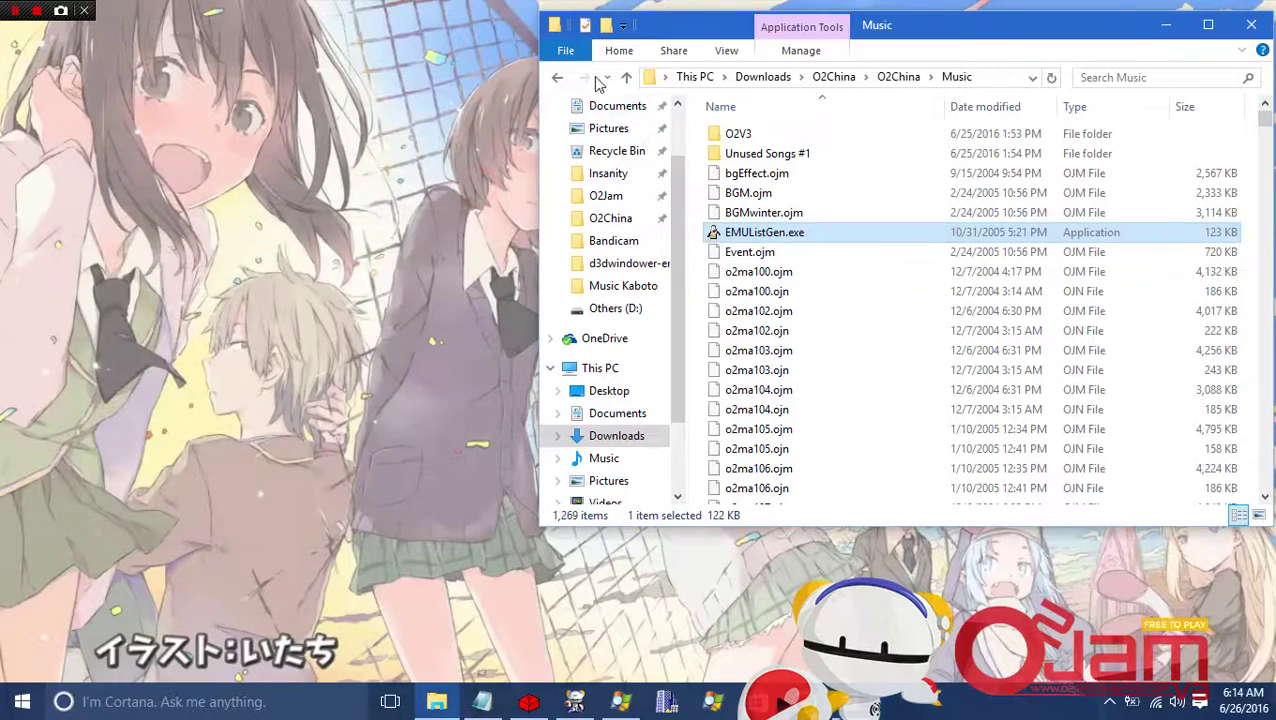
pyautogui.click(558, 78)
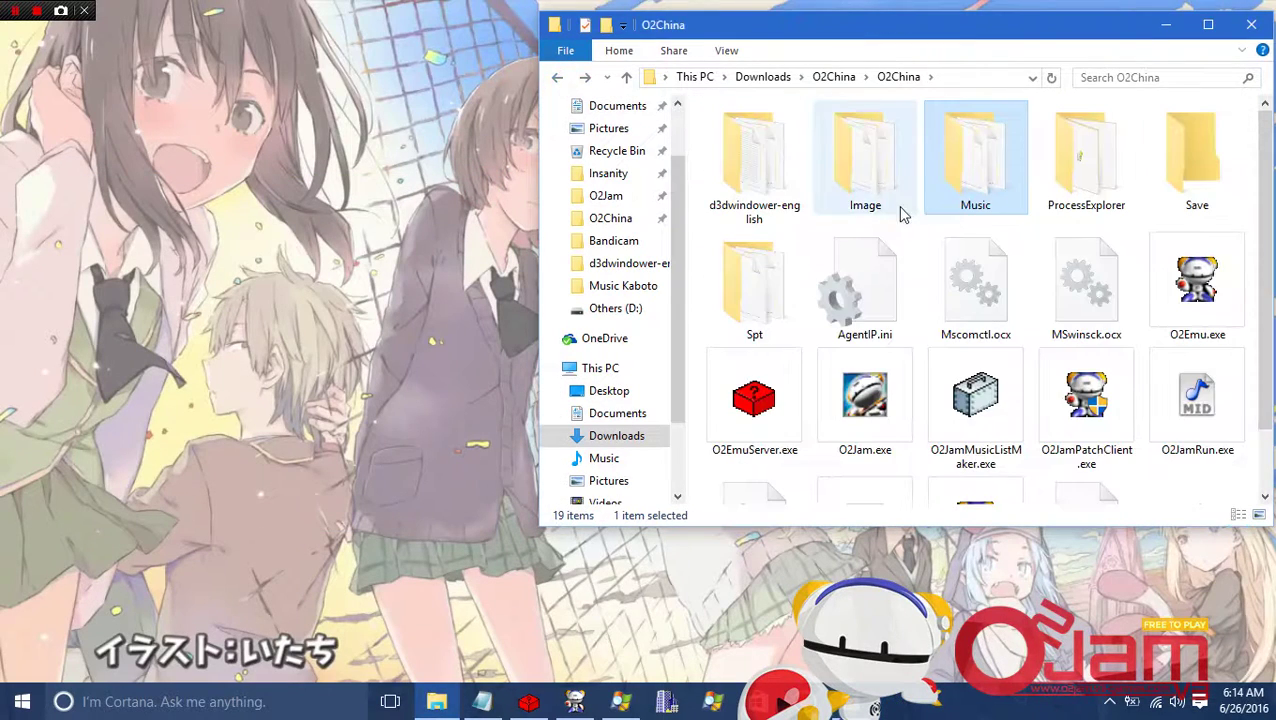
pyautogui.scroll(-1, 952, 306)
pyautogui.doubleClick(988, 332)
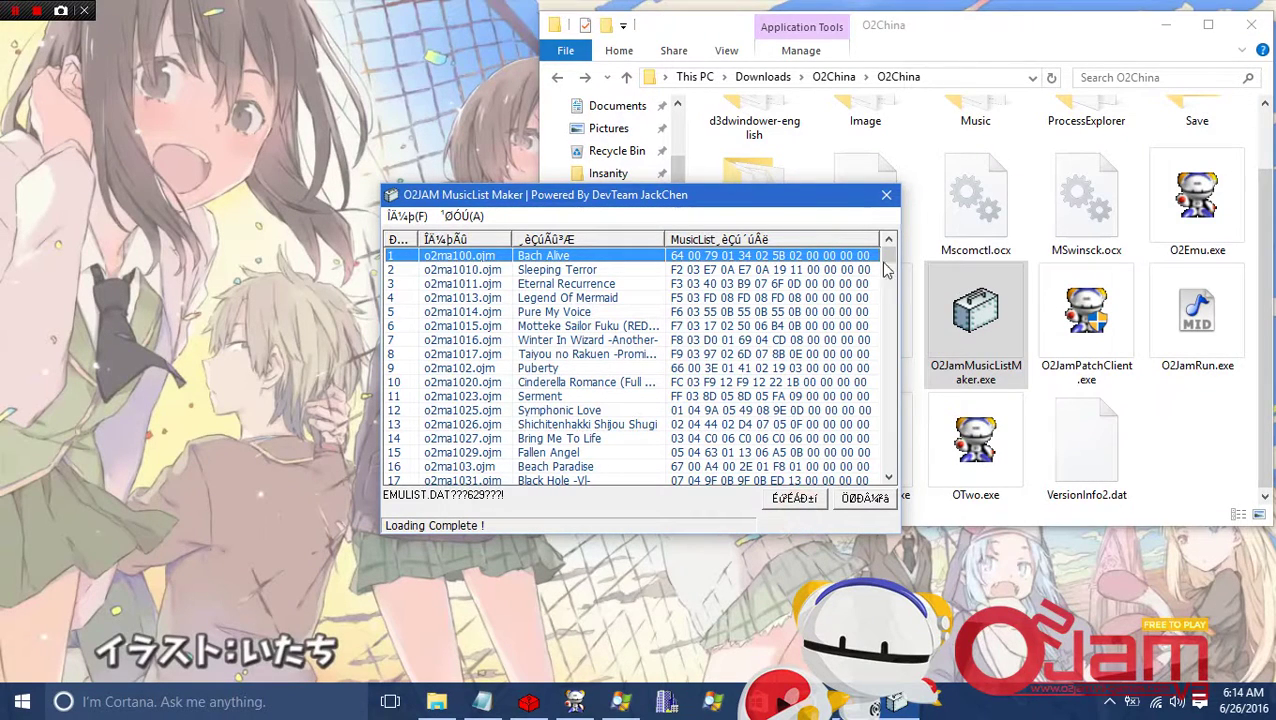
# Close the MusicList Maker and select the d3dwindower-english and ProcessExplorer folders.
pyautogui.click(887, 196)
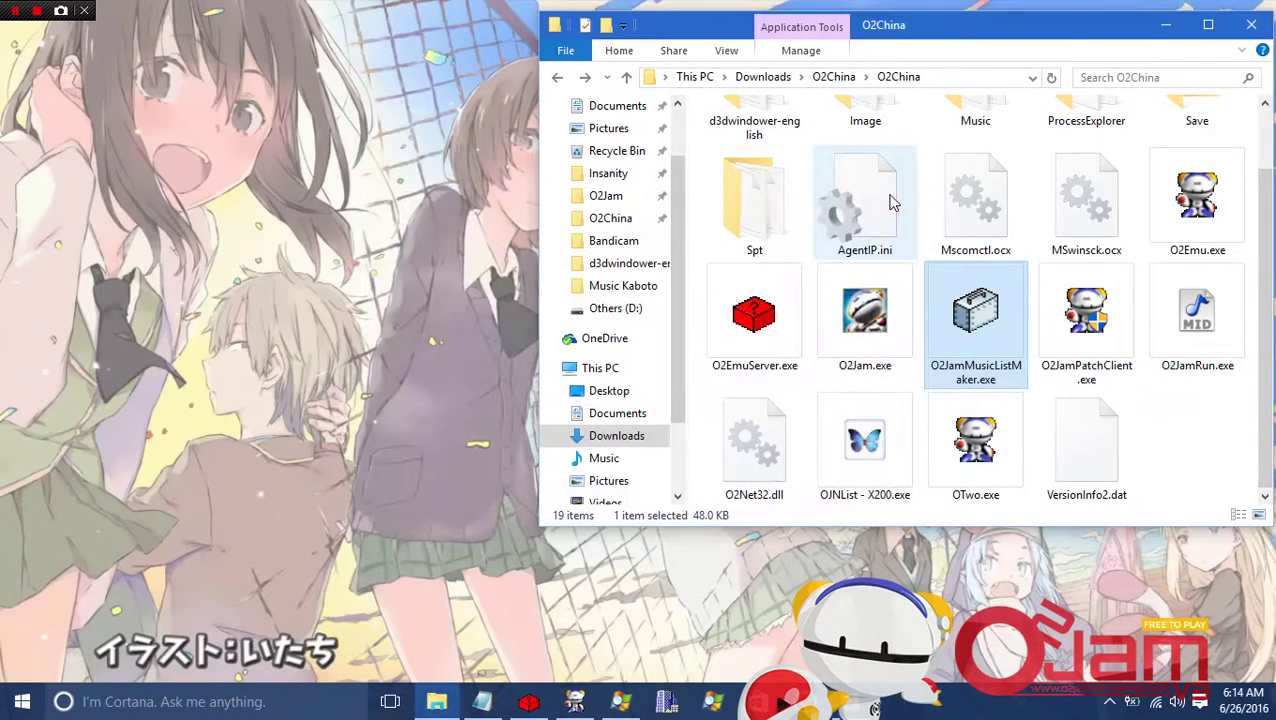
pyautogui.scroll(1, 893, 203)
pyautogui.click(770, 160)
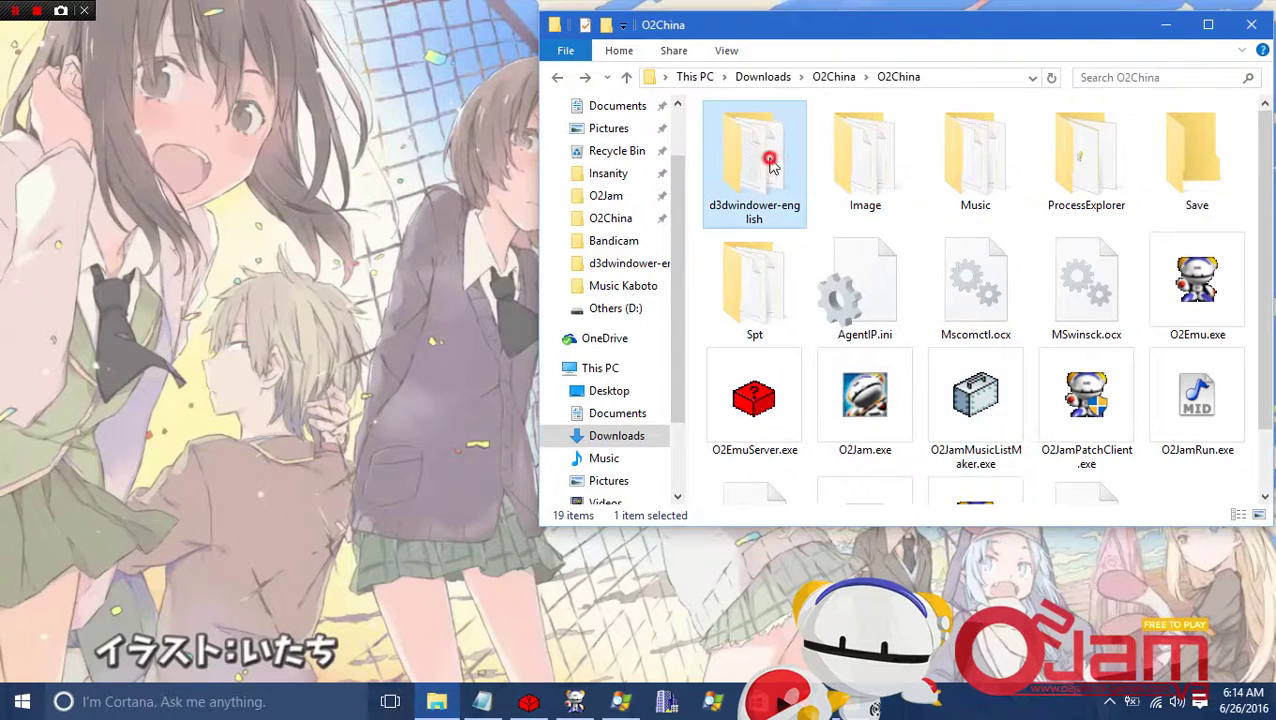
pyautogui.click(1063, 175)
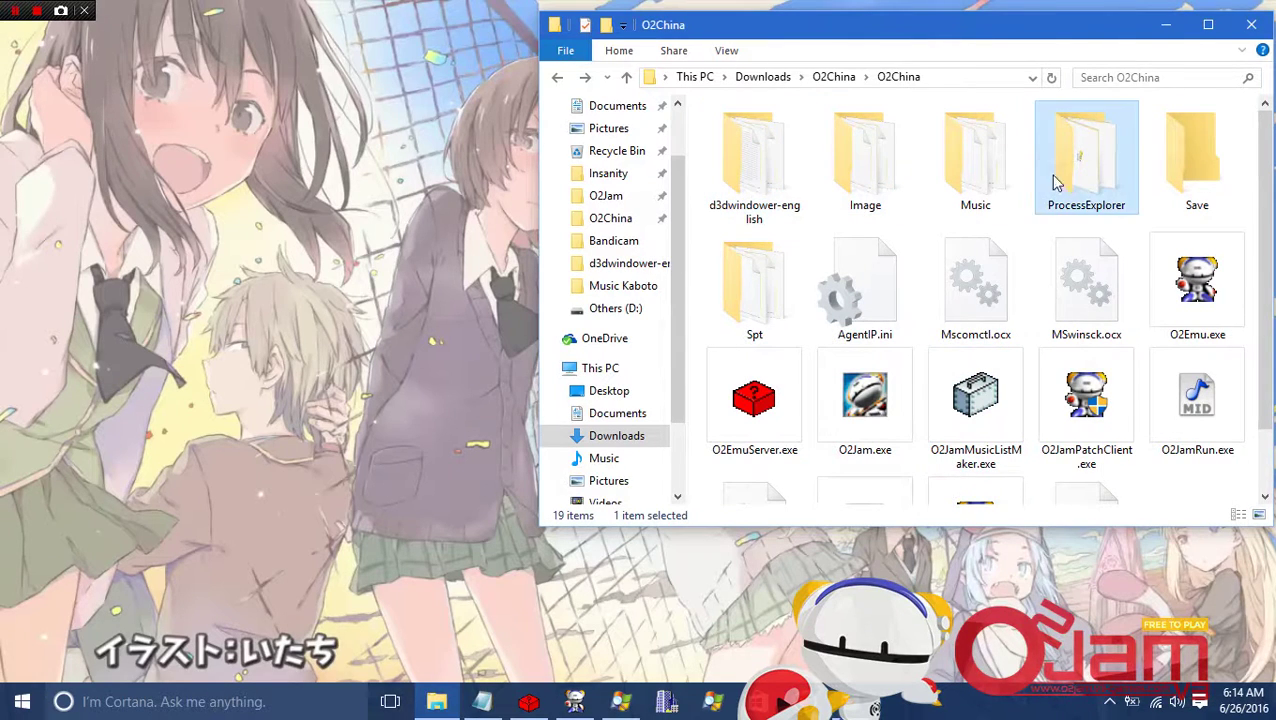
pyautogui.moveTo(624, 703)
# Add O2Emu.exe from the O2China folder to DirectX Windower's program list.
pyautogui.click(668, 703)
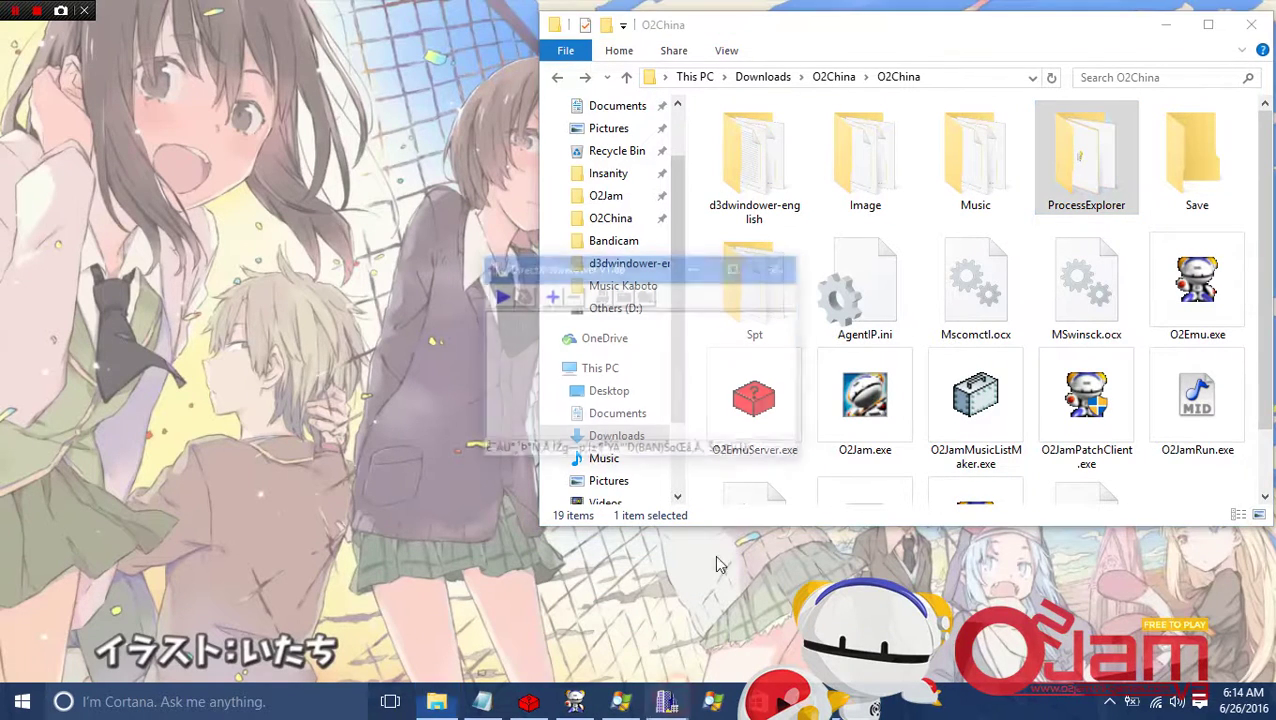
pyautogui.moveTo(660, 263); pyautogui.dragTo(232, 249)
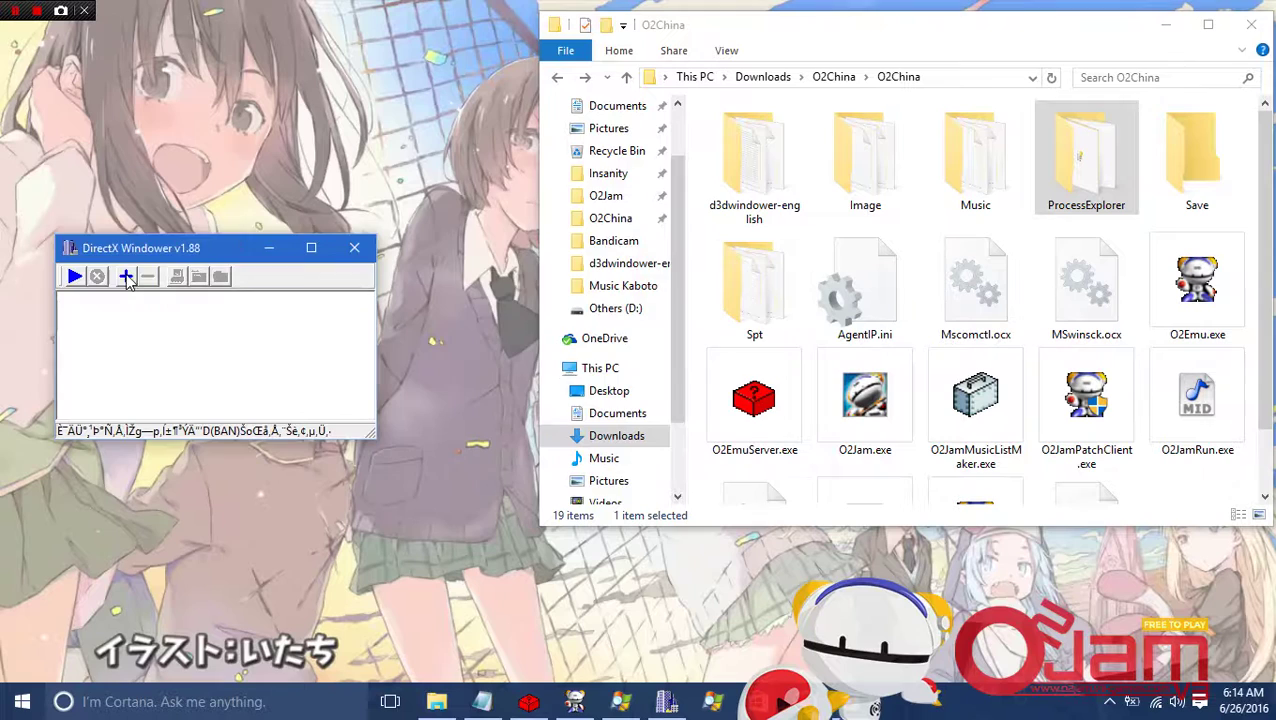
pyautogui.click(126, 277)
pyautogui.click(736, 199)
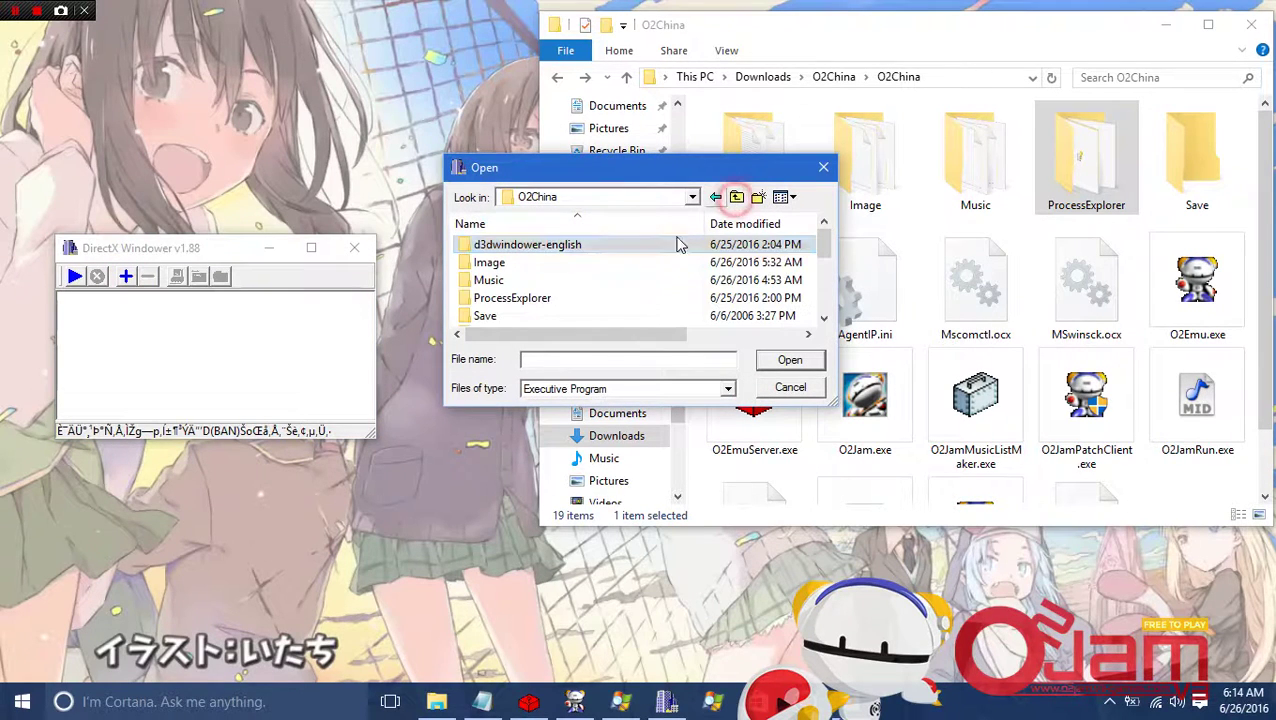
pyautogui.scroll(-2, 540, 295)
pyautogui.click(530, 245)
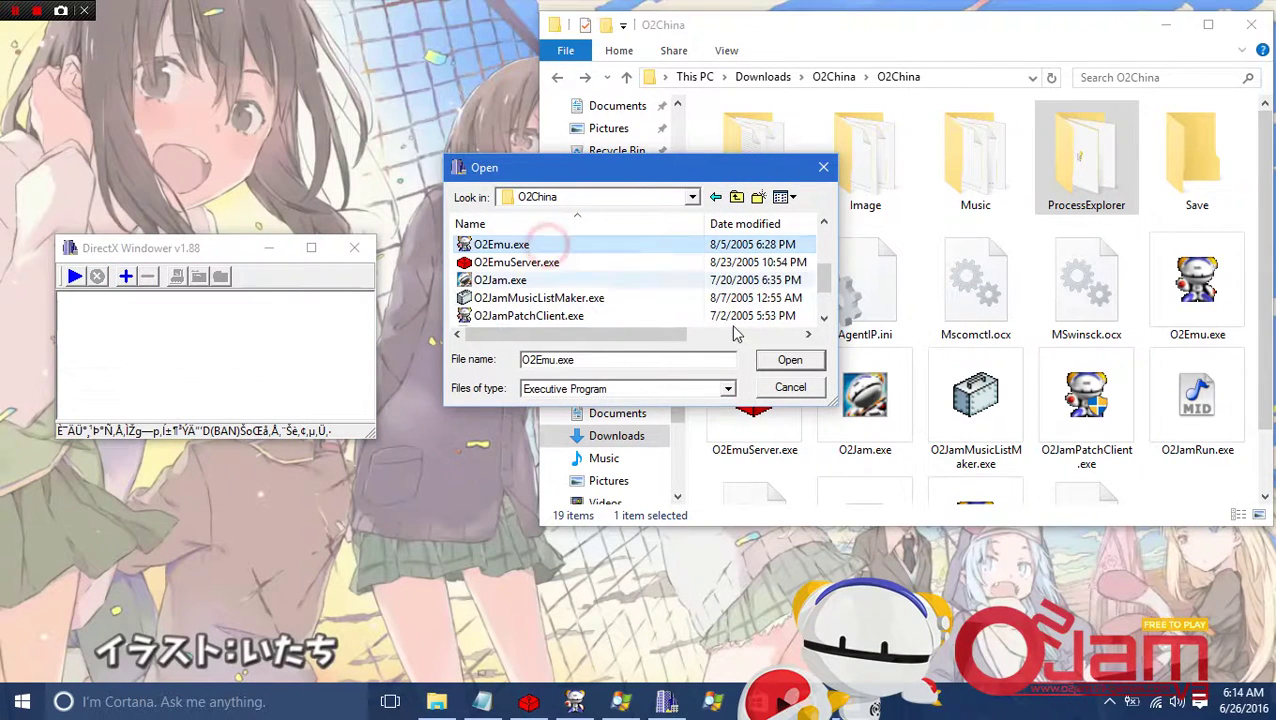
pyautogui.click(780, 360)
# Open the O2Emu entry's settings dialog beside the program list.
pyautogui.click(91, 298)
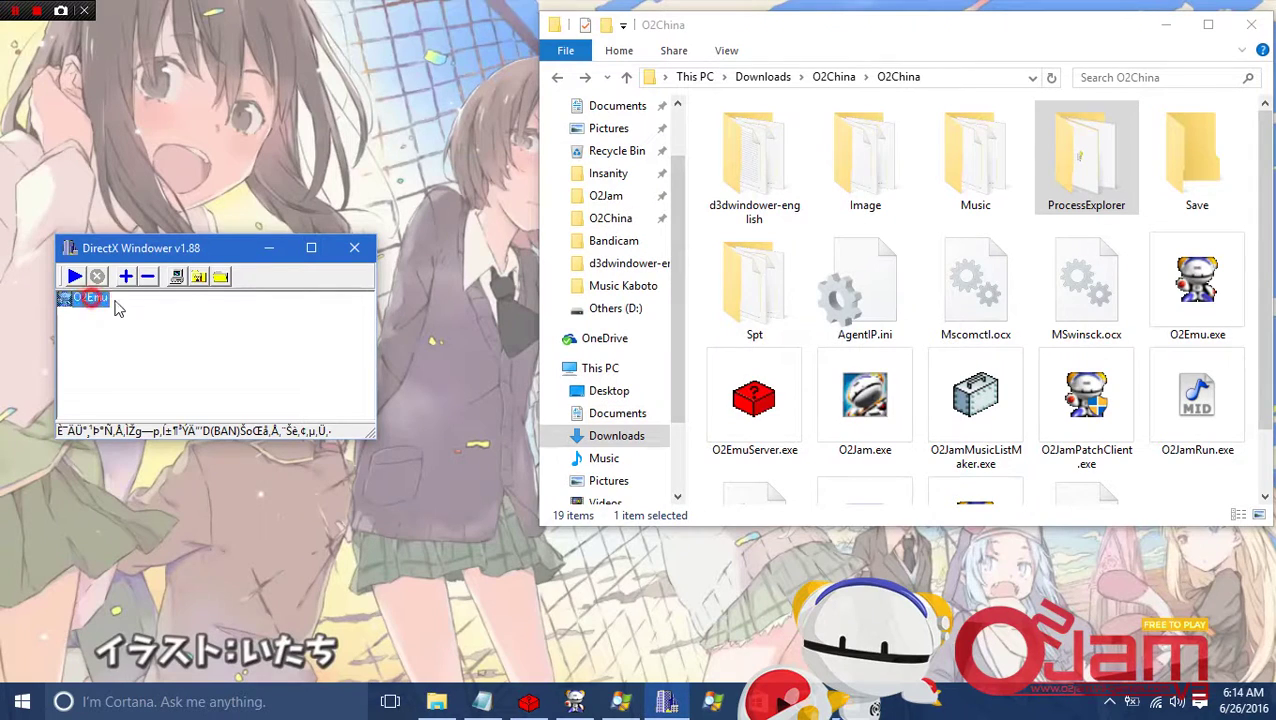
pyautogui.click(196, 279)
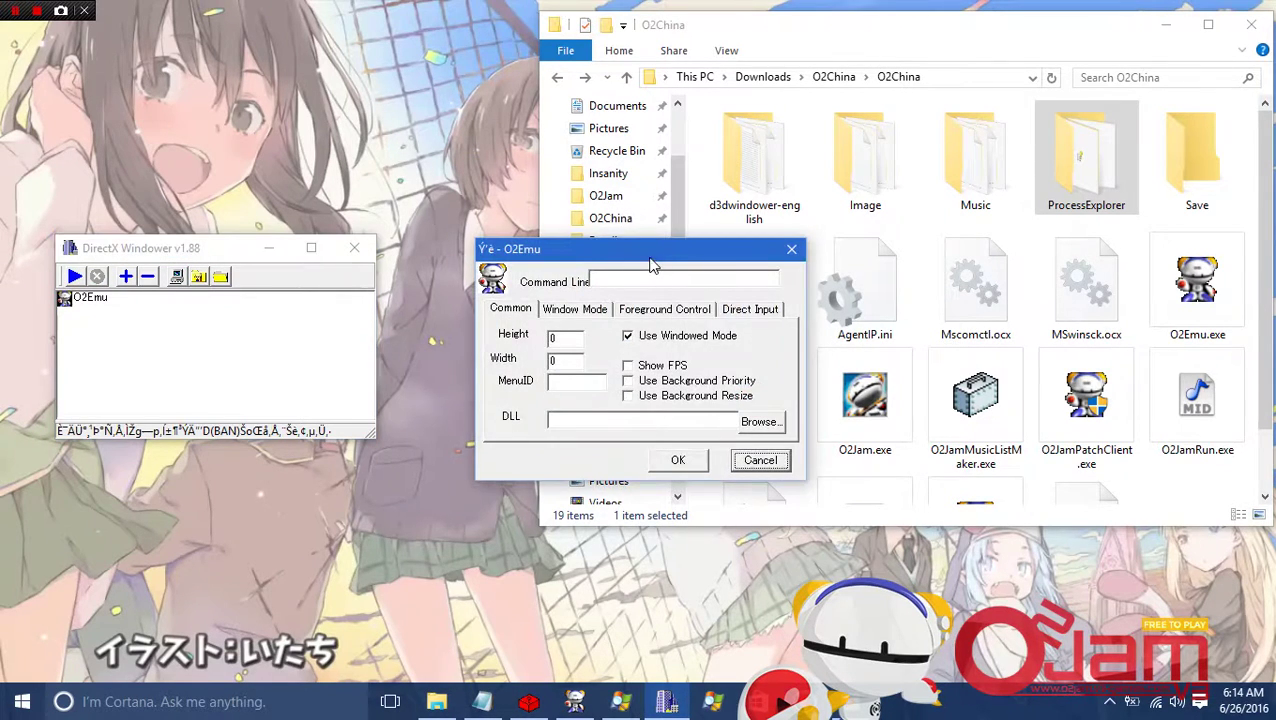
pyautogui.moveTo(651, 264); pyautogui.dragTo(227, 361)
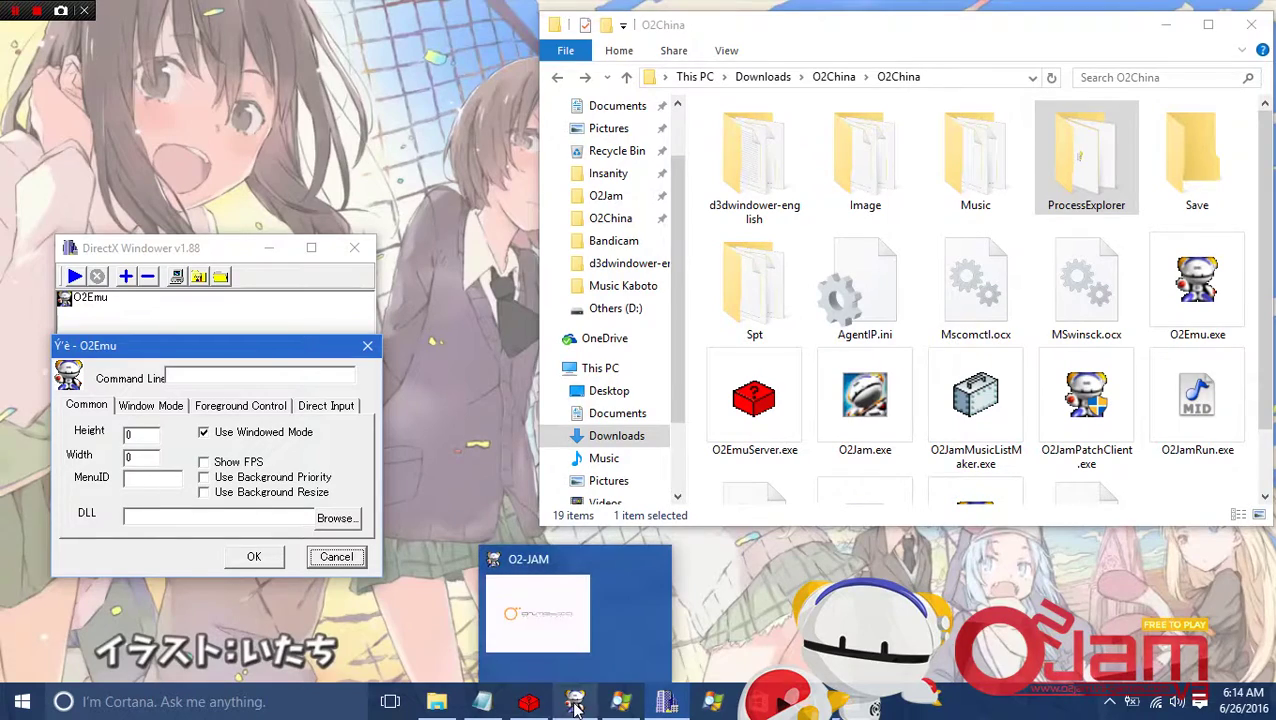
# Open the Properties of the running O2Emu.exe process in Process Explorer.
pyautogui.moveTo(619, 705)
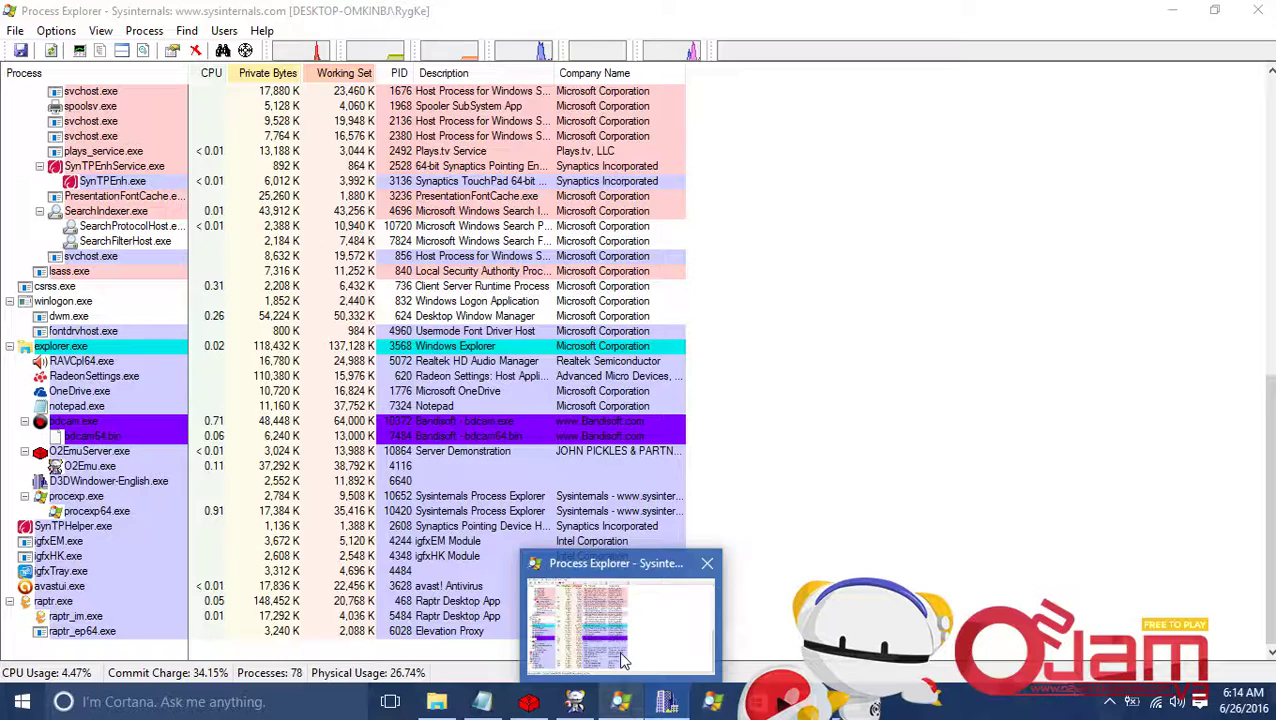
pyautogui.click(618, 650)
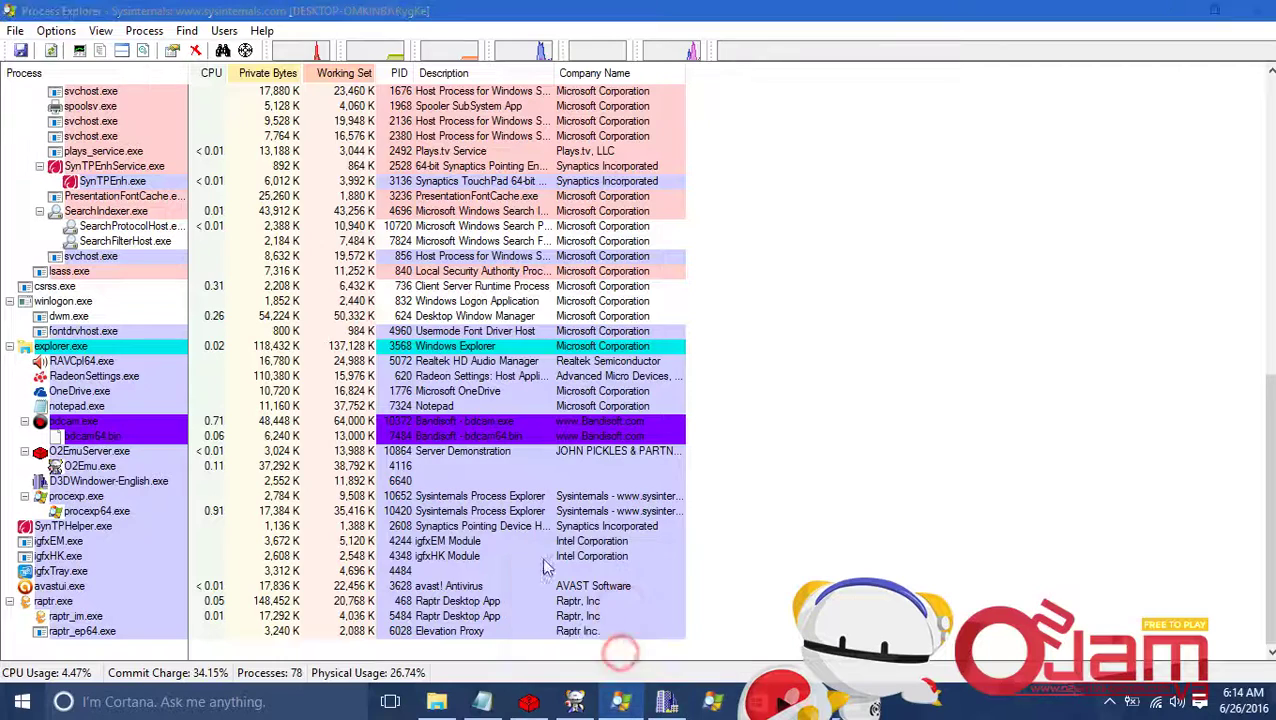
pyautogui.rightClick(118, 510)
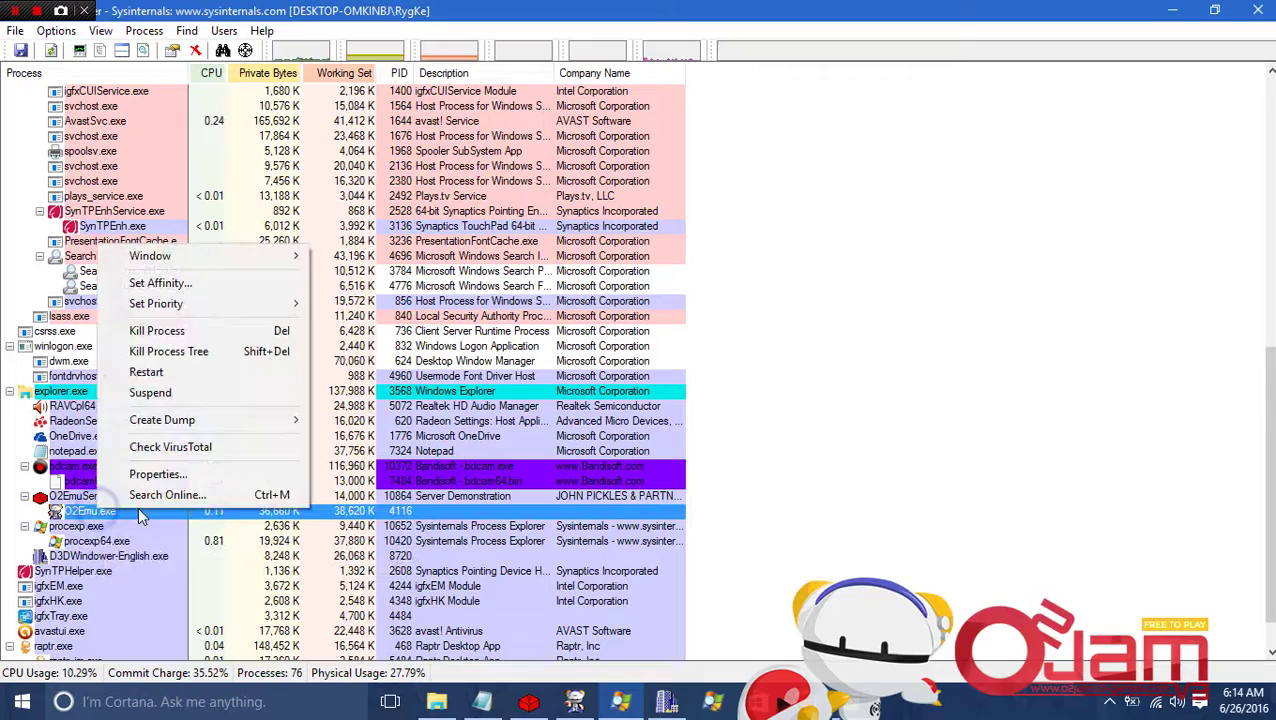
pyautogui.click(160, 474)
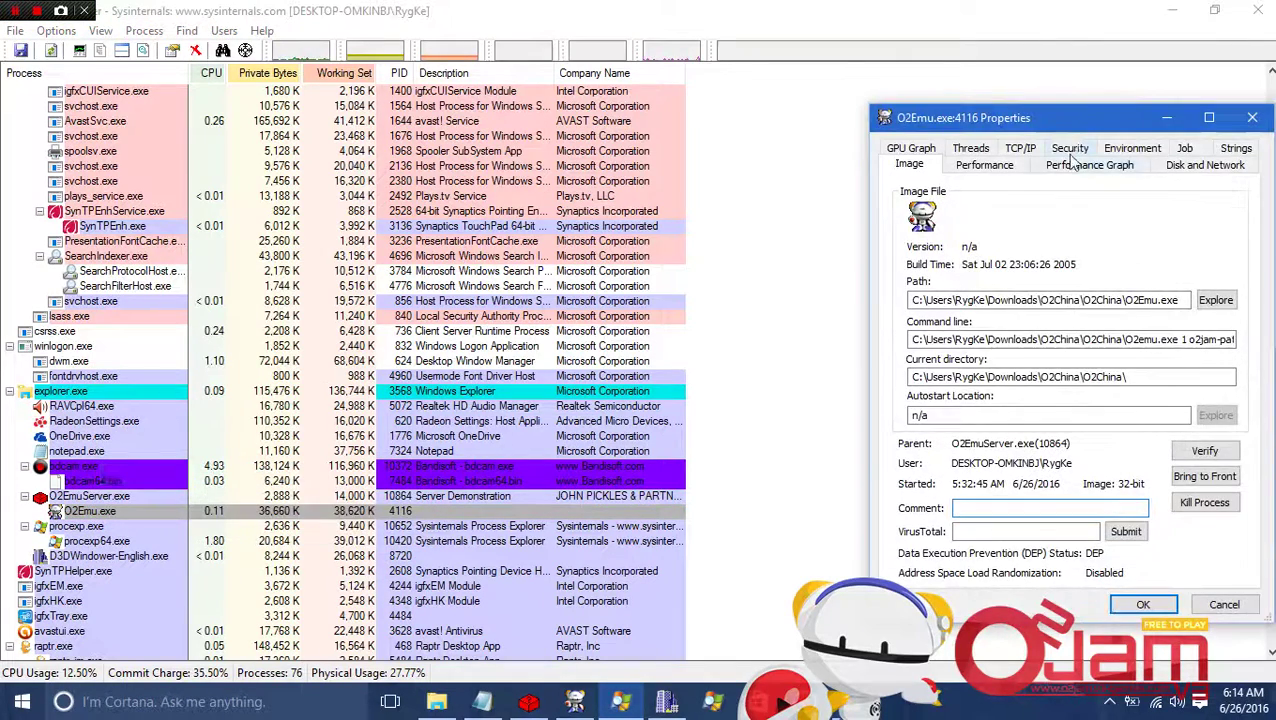
pyautogui.moveTo(1048, 128); pyautogui.dragTo(344, 152)
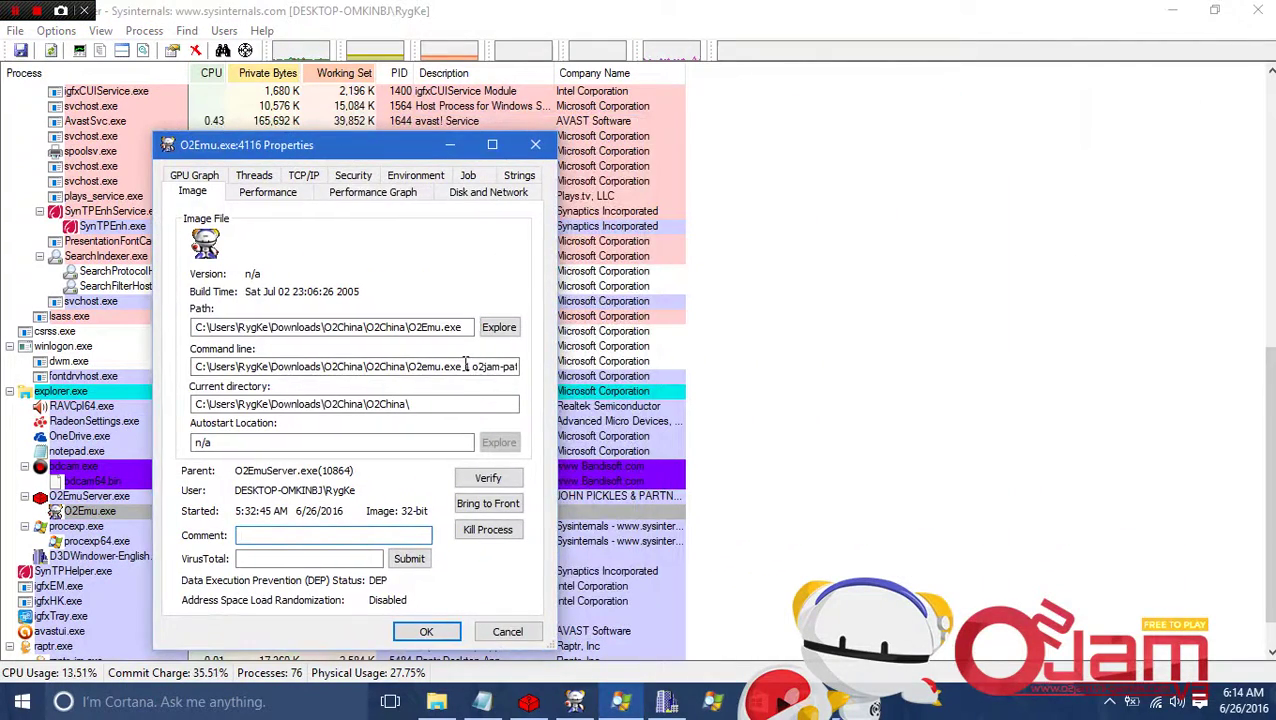
# Select and copy O2Emu.exe's full command line.
pyautogui.moveTo(466, 367); pyautogui.dragTo(549, 368)
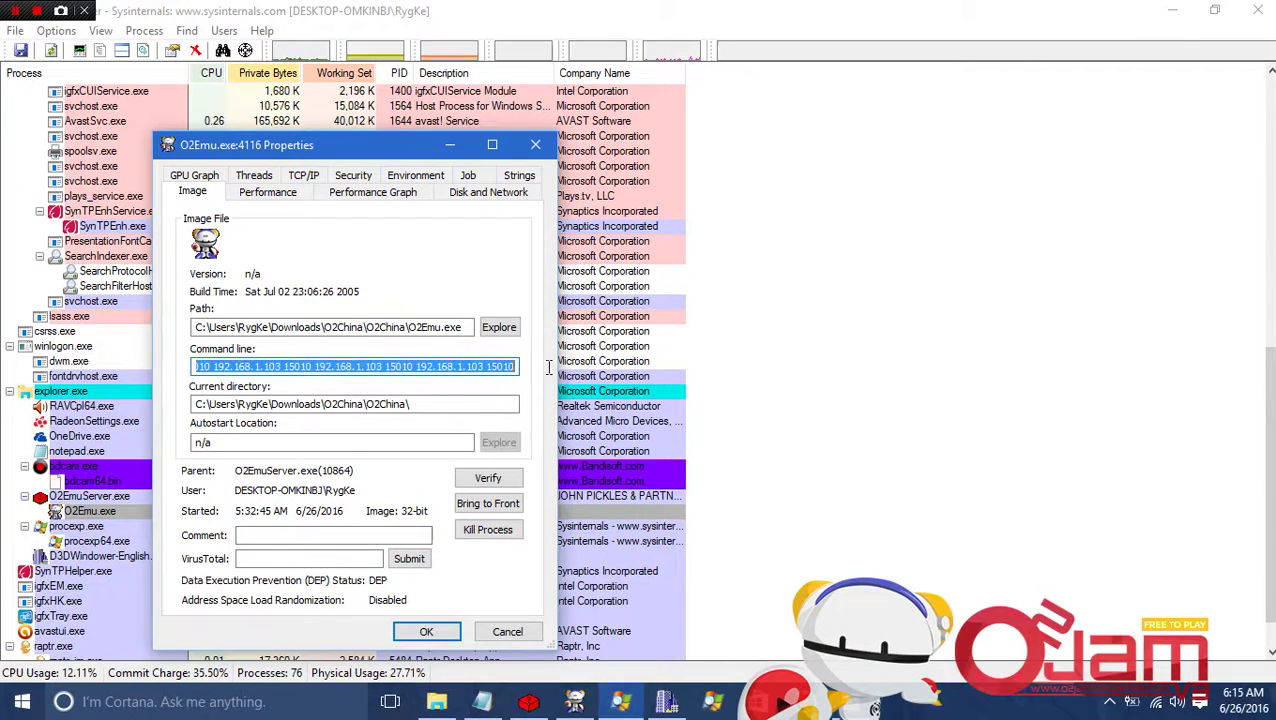
pyautogui.rightClick(507, 364)
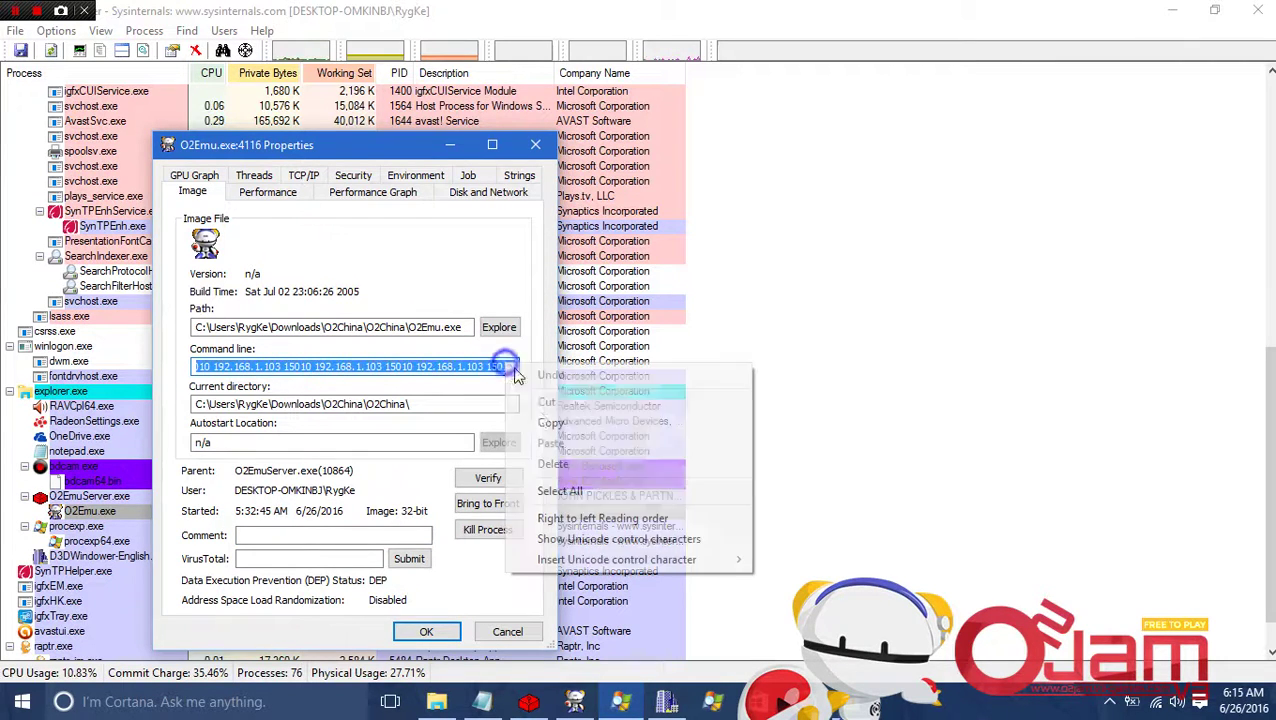
pyautogui.click(541, 425)
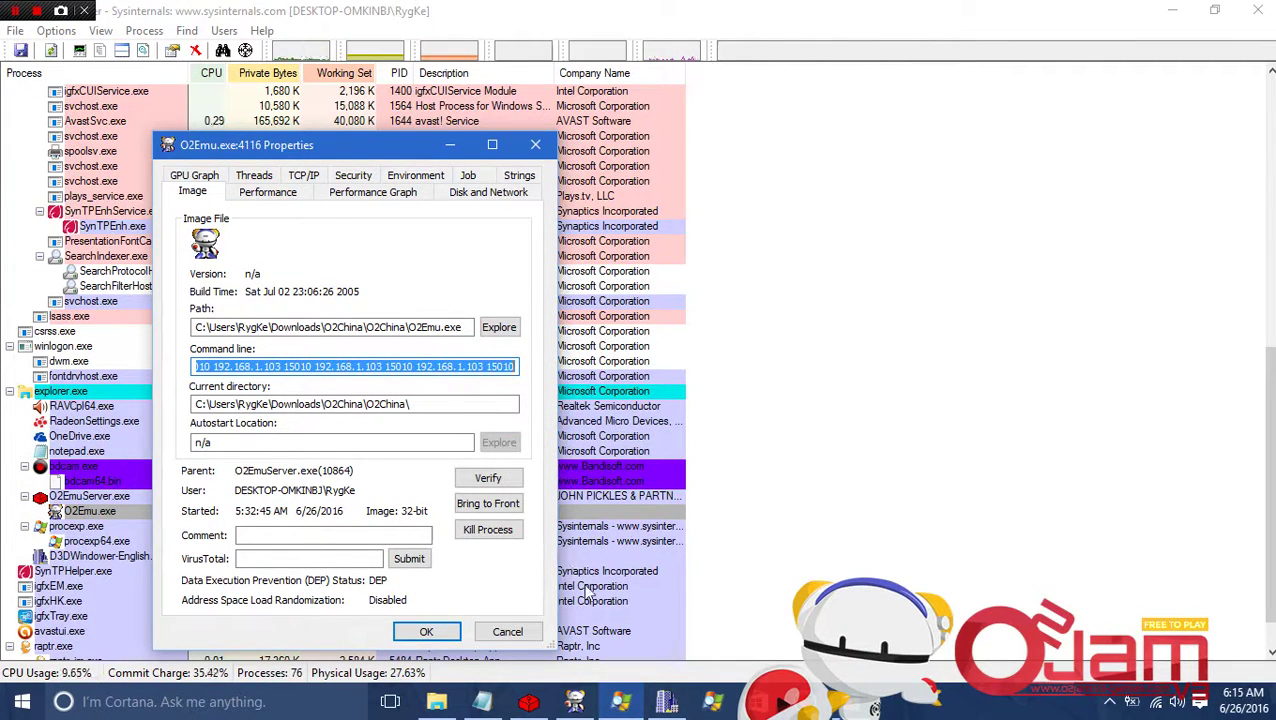
# Paste the copied command line into O2Emu's settings and set the 800 by 600 size.
pyautogui.click(666, 701)
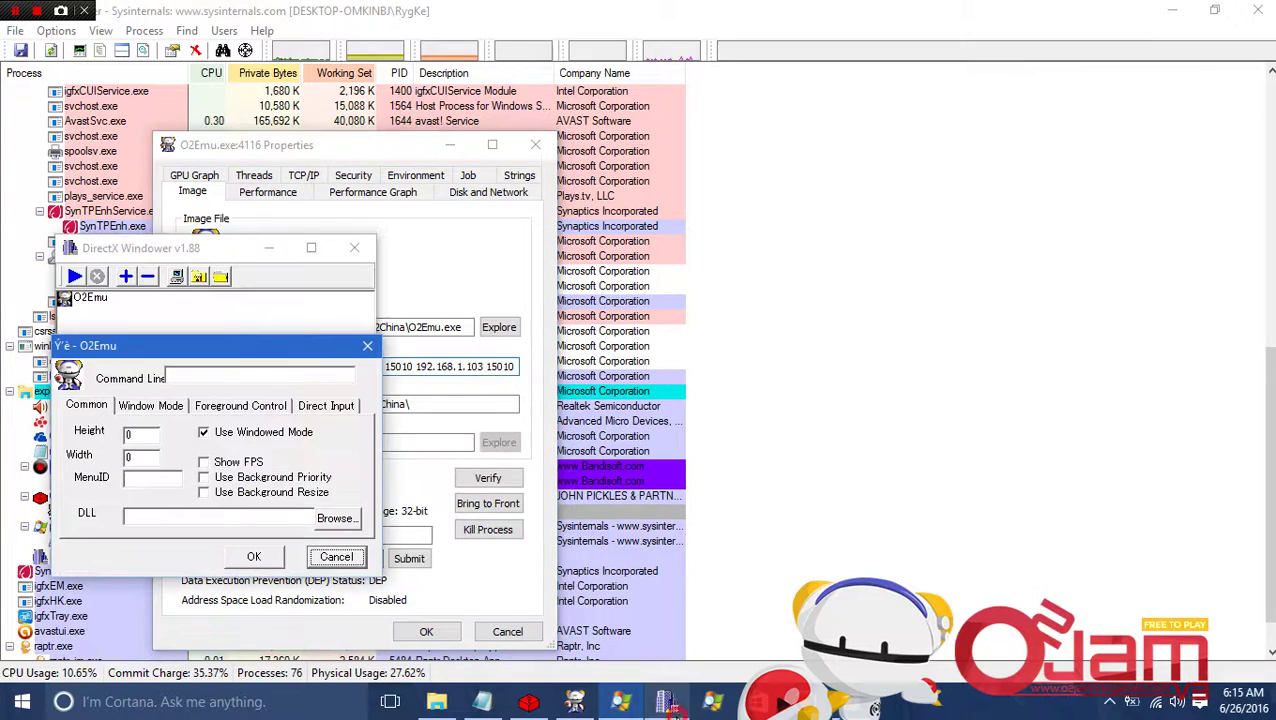
pyautogui.click(209, 380)
pyautogui.hotkey('ctrl', 'v')
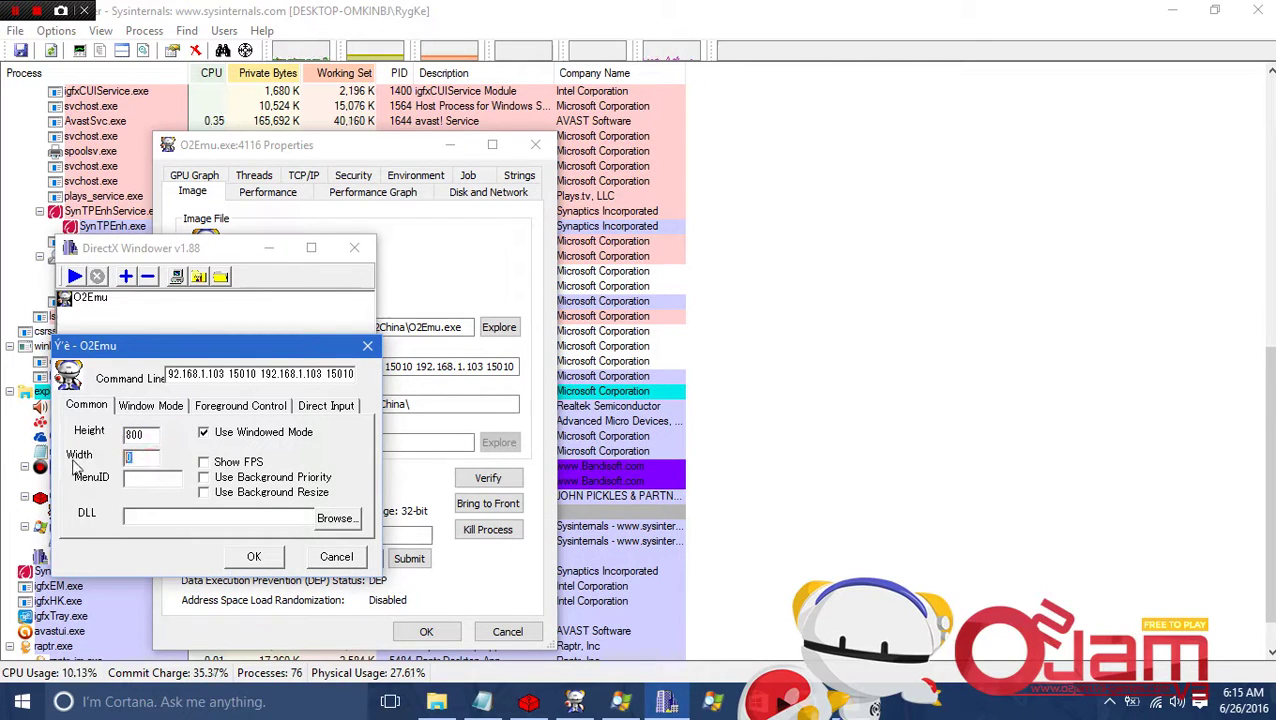
pyautogui.write('600')
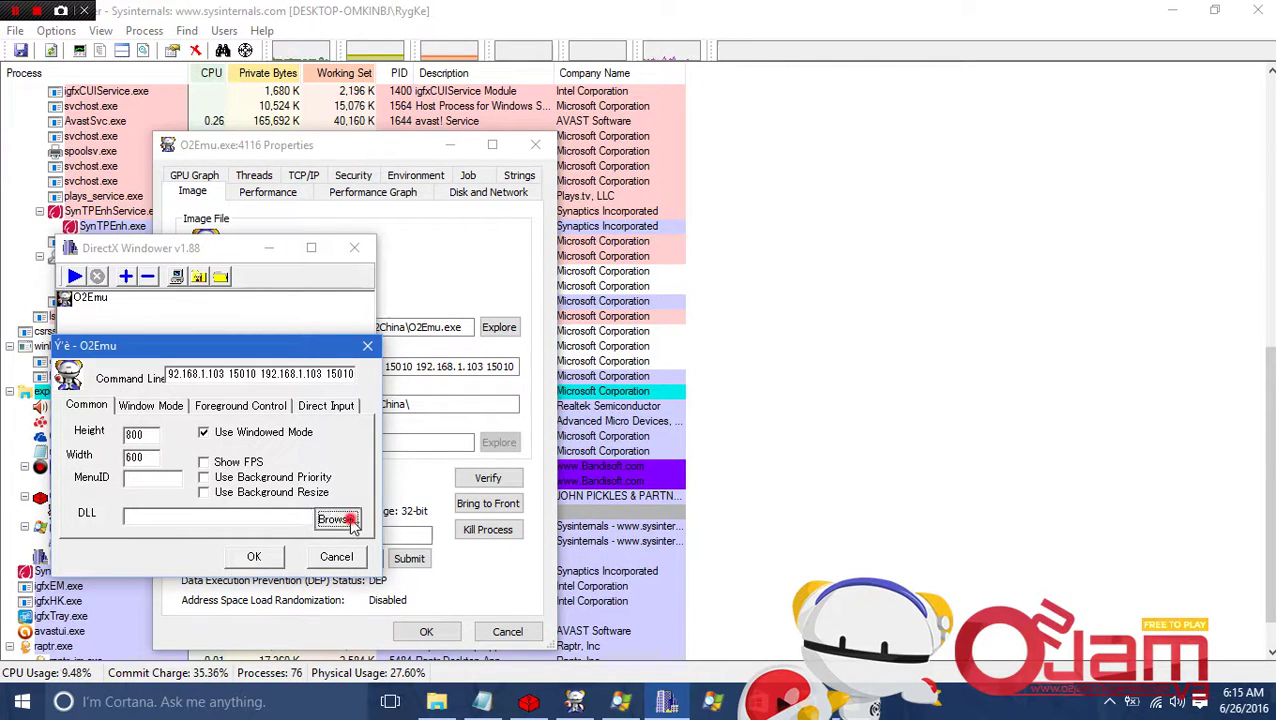
# Set D3dHook.dll from the d3dwindower-english folder as the hook DLL.
pyautogui.click(337, 519)
pyautogui.doubleClick(598, 246)
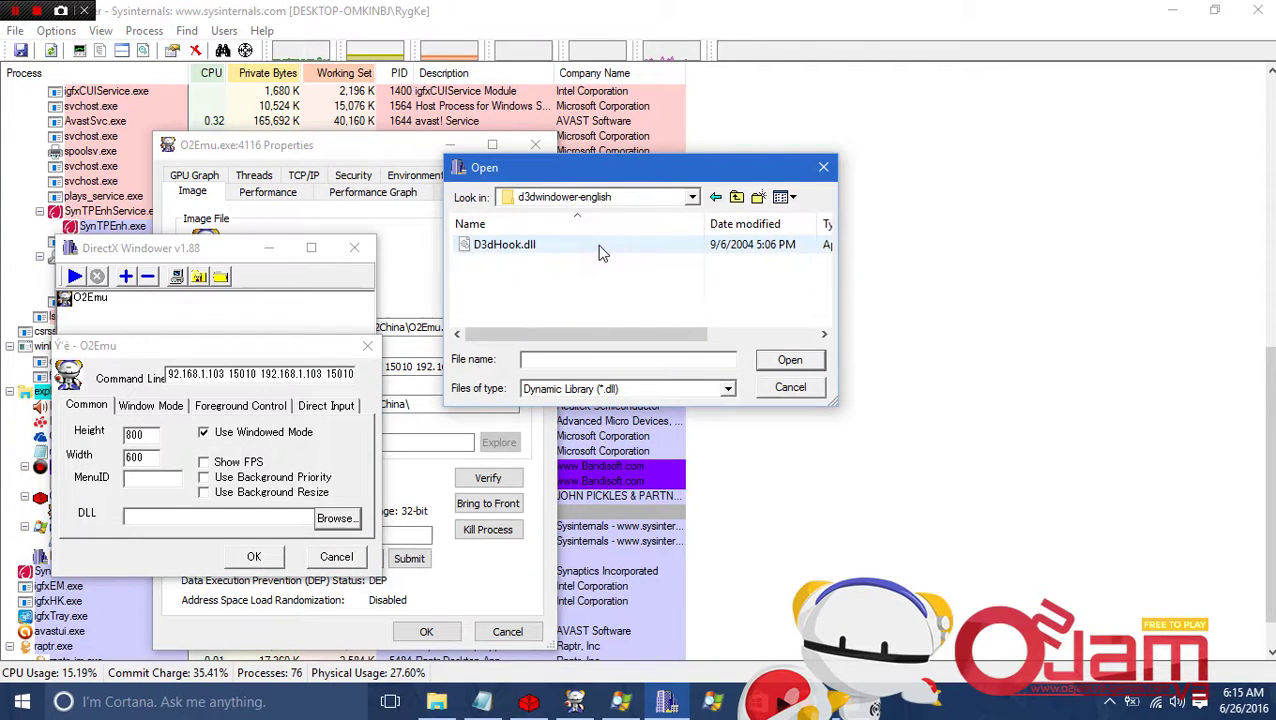
pyautogui.click(599, 247)
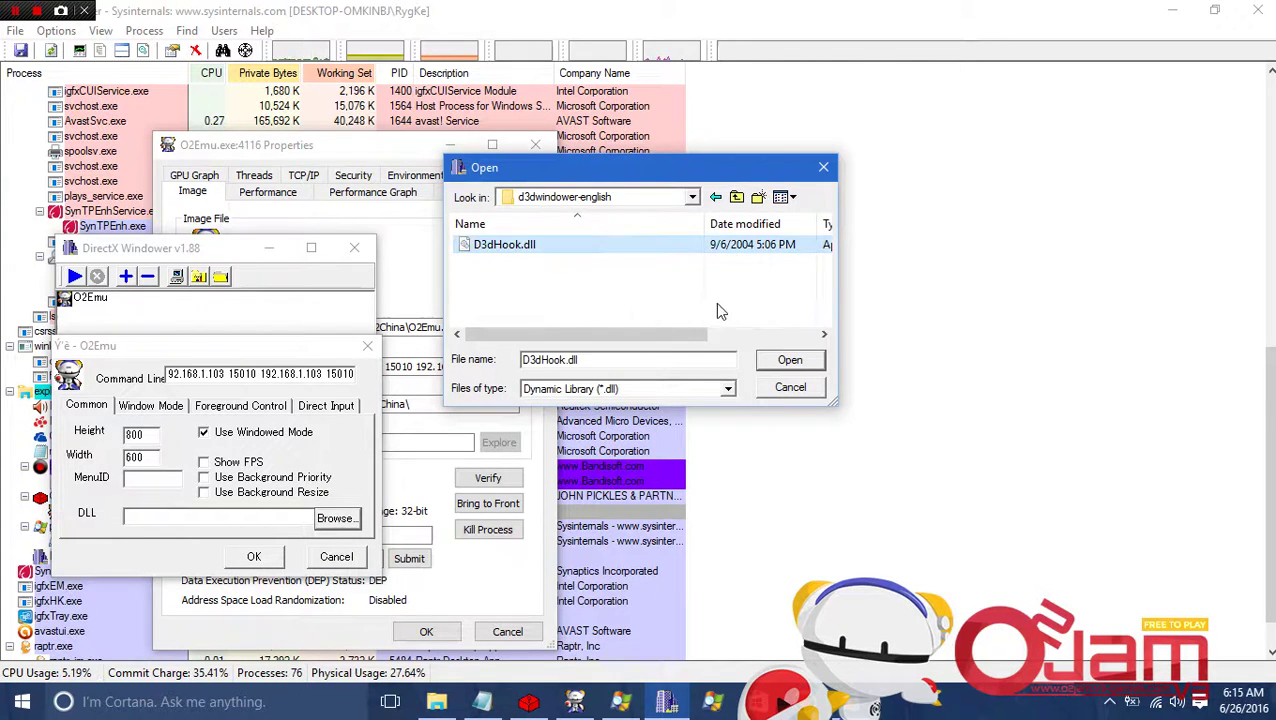
pyautogui.click(789, 361)
# Check the Direct Input, Window Mode and Foreground Control tabs, then save with OK.
pyautogui.click(327, 408)
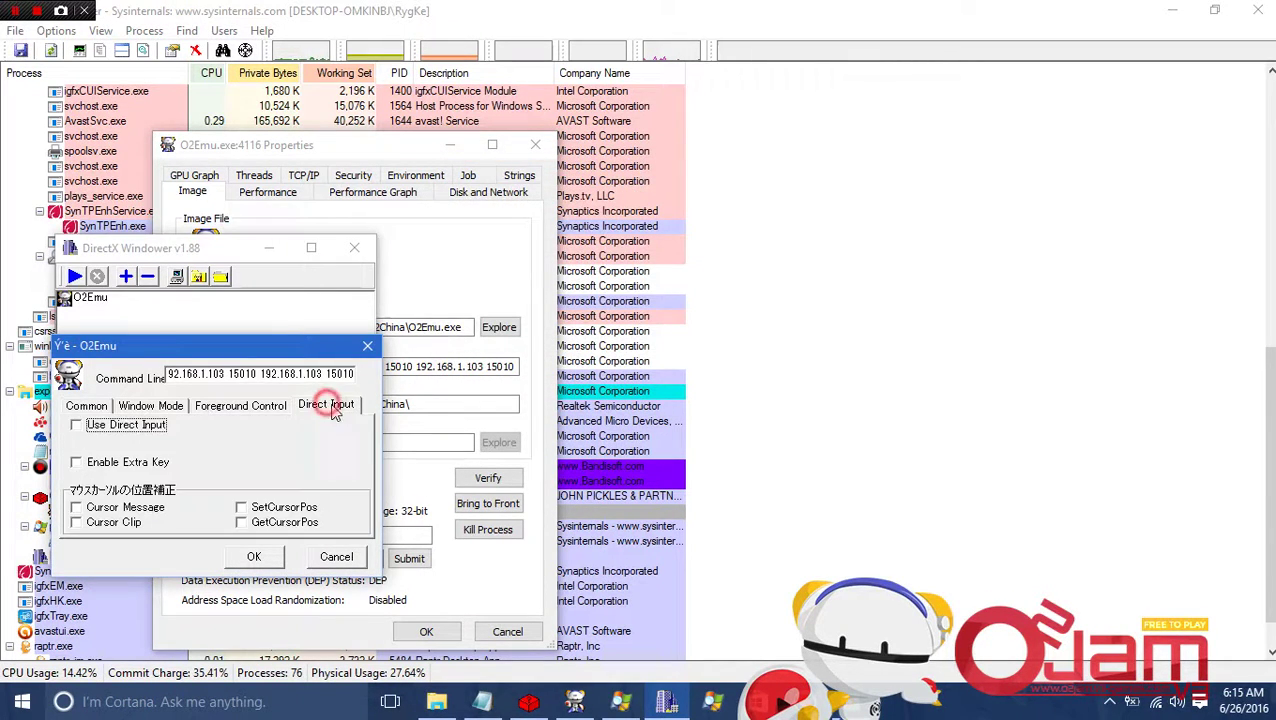
pyautogui.click(86, 406)
pyautogui.click(145, 405)
pyautogui.click(226, 404)
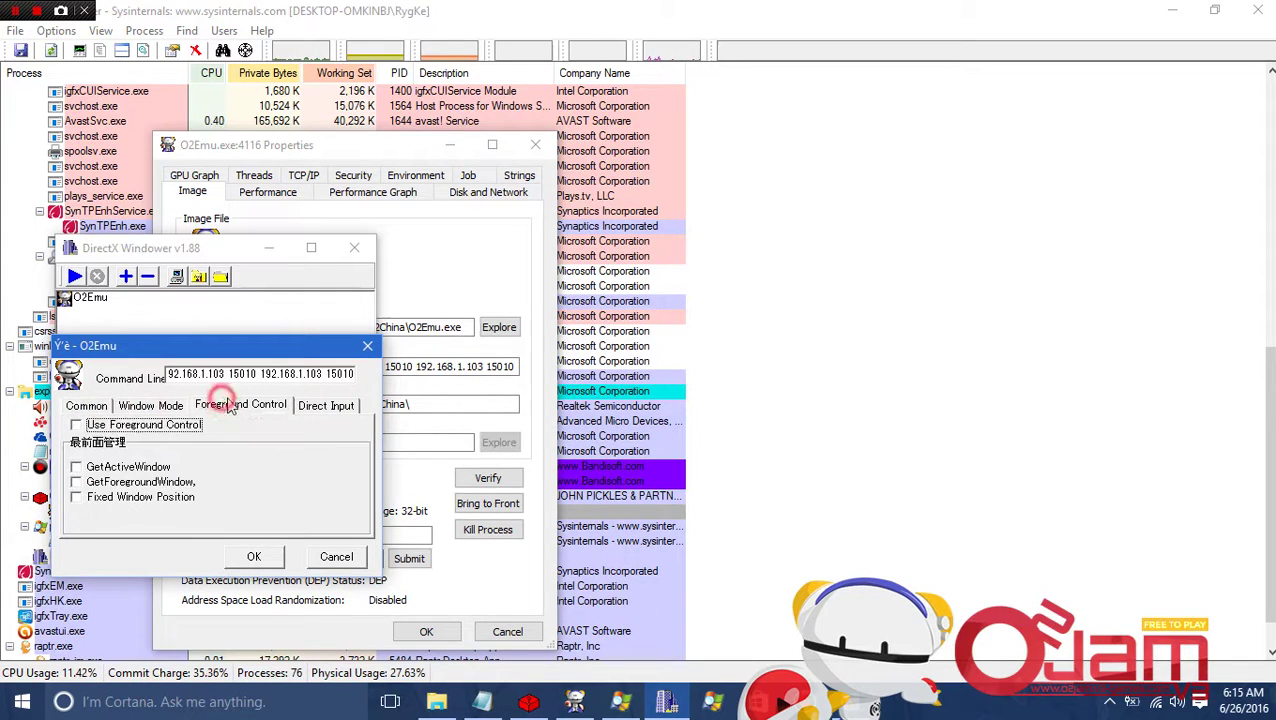
pyautogui.click(316, 408)
pyautogui.click(88, 406)
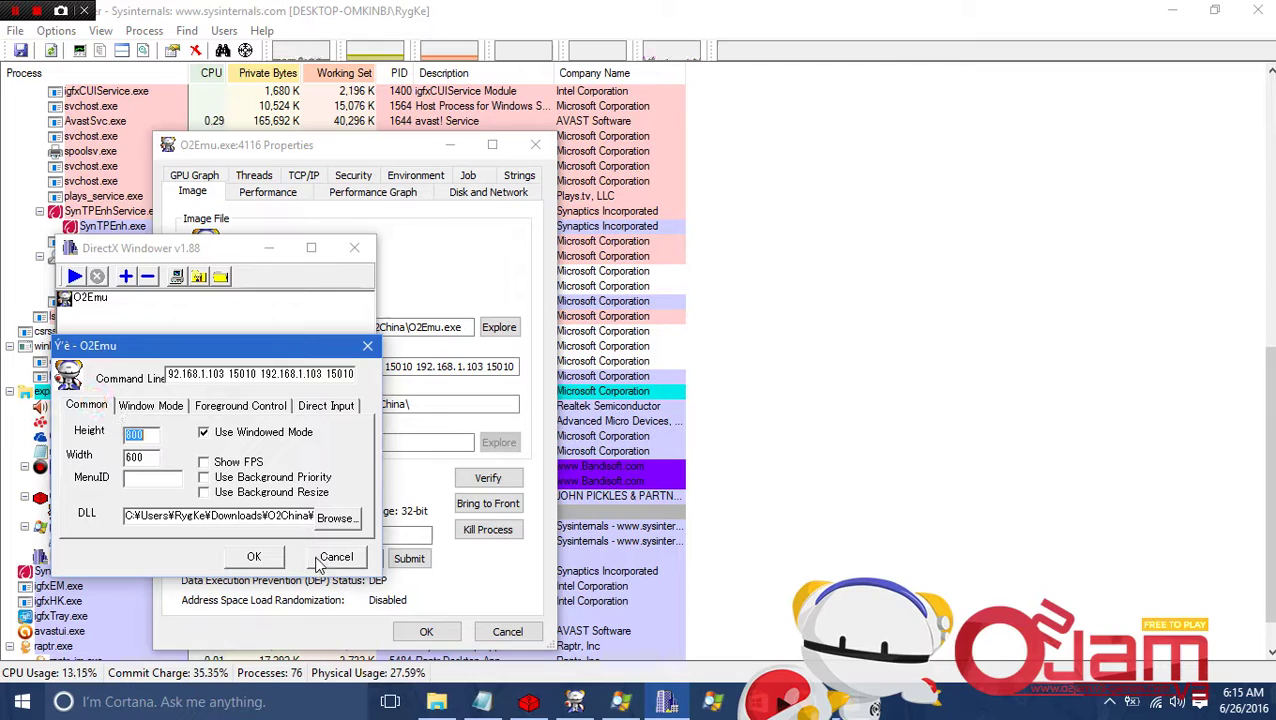
pyautogui.click(254, 557)
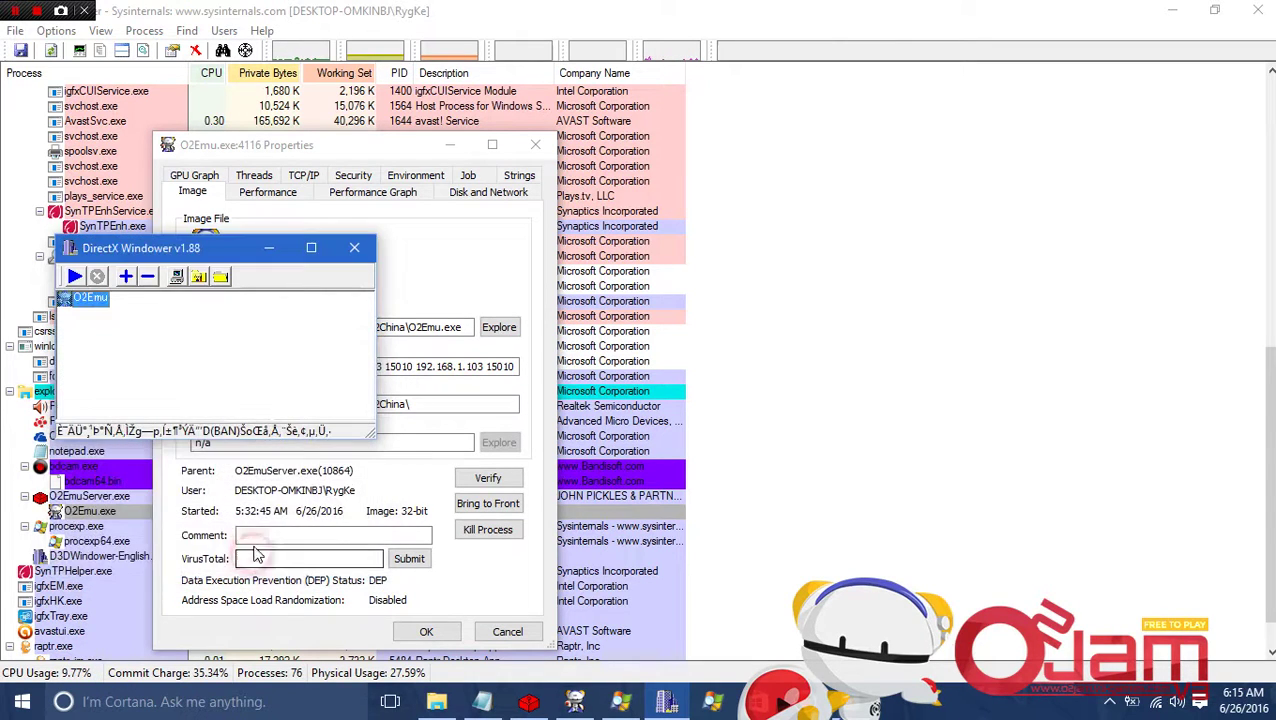
# Close the O2Emu.exe properties and kill the O2Emu.exe process in Process Explorer.
pyautogui.click(563, 25)
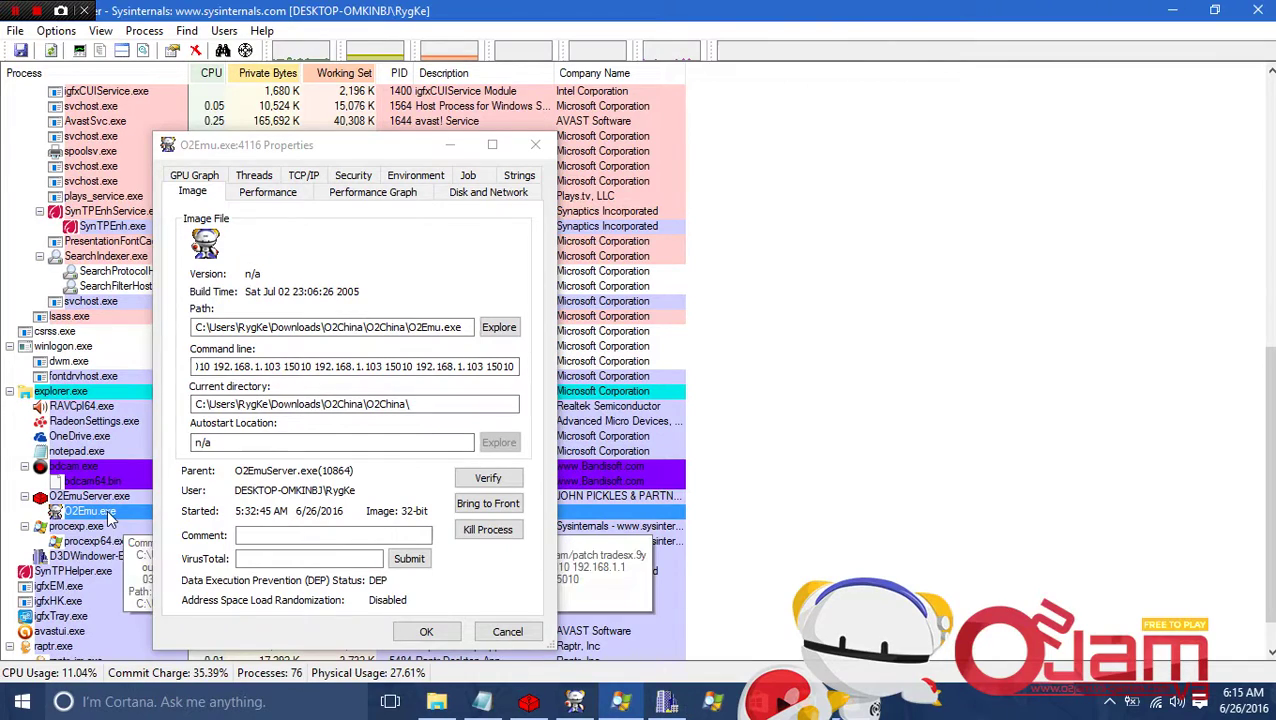
pyautogui.click(507, 631)
pyautogui.rightClick(157, 520)
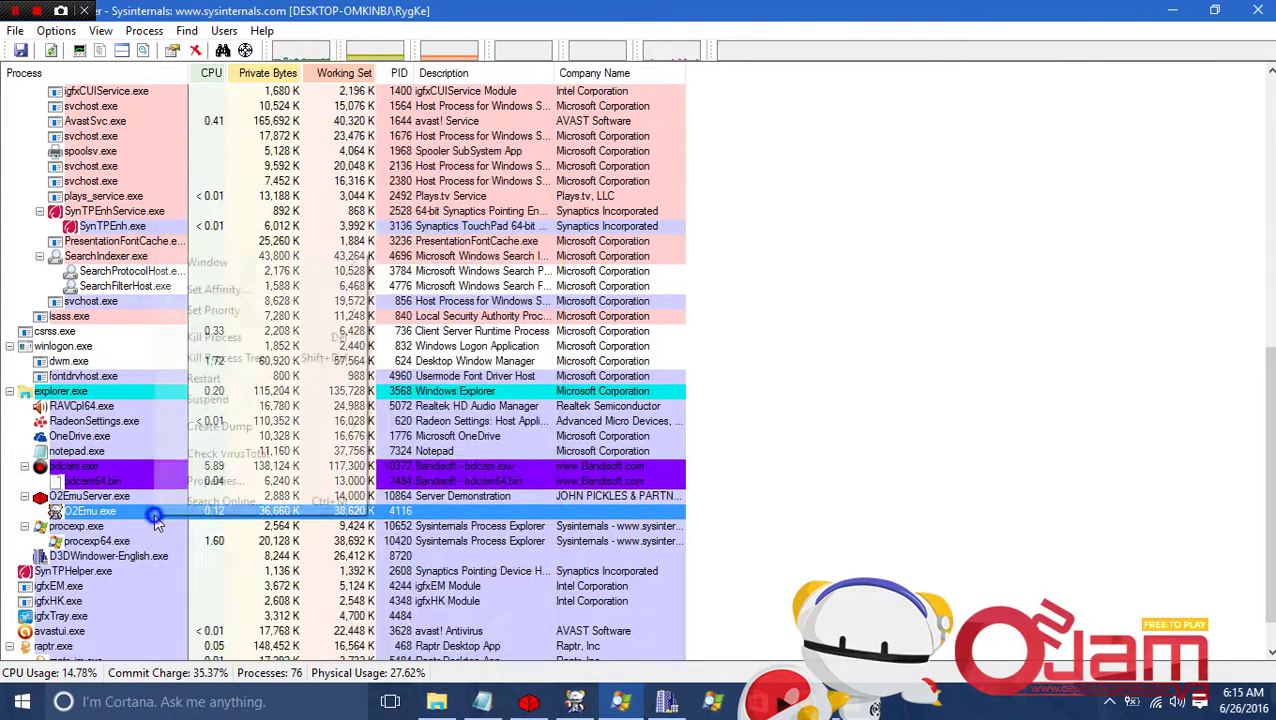
pyautogui.click(214, 337)
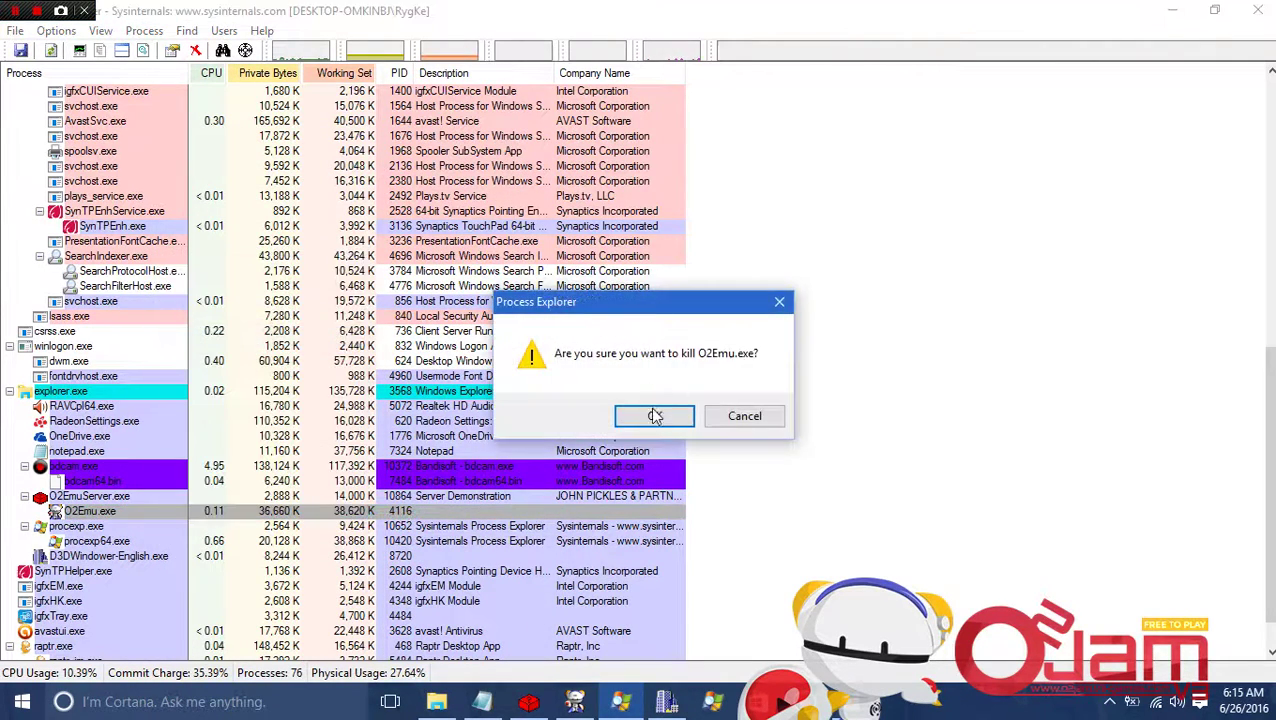
pyautogui.click(655, 418)
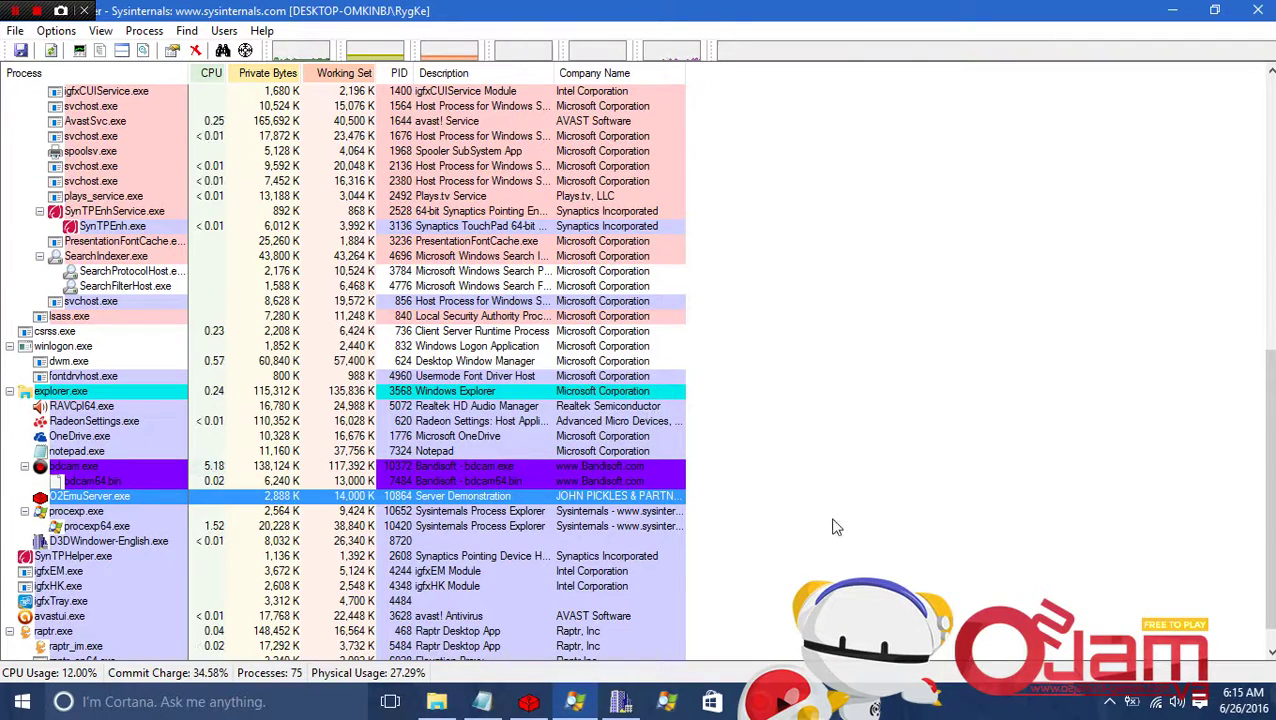
pyautogui.moveTo(530, 703)
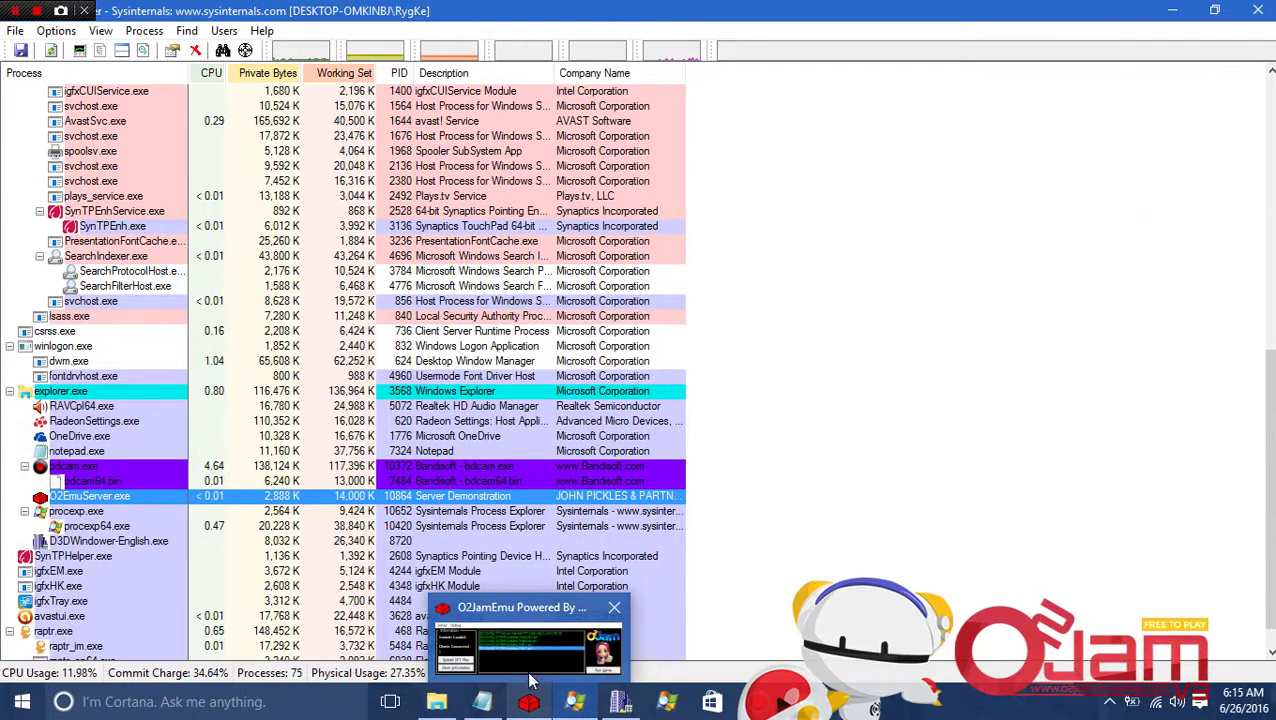
pyautogui.moveTo(533, 676)
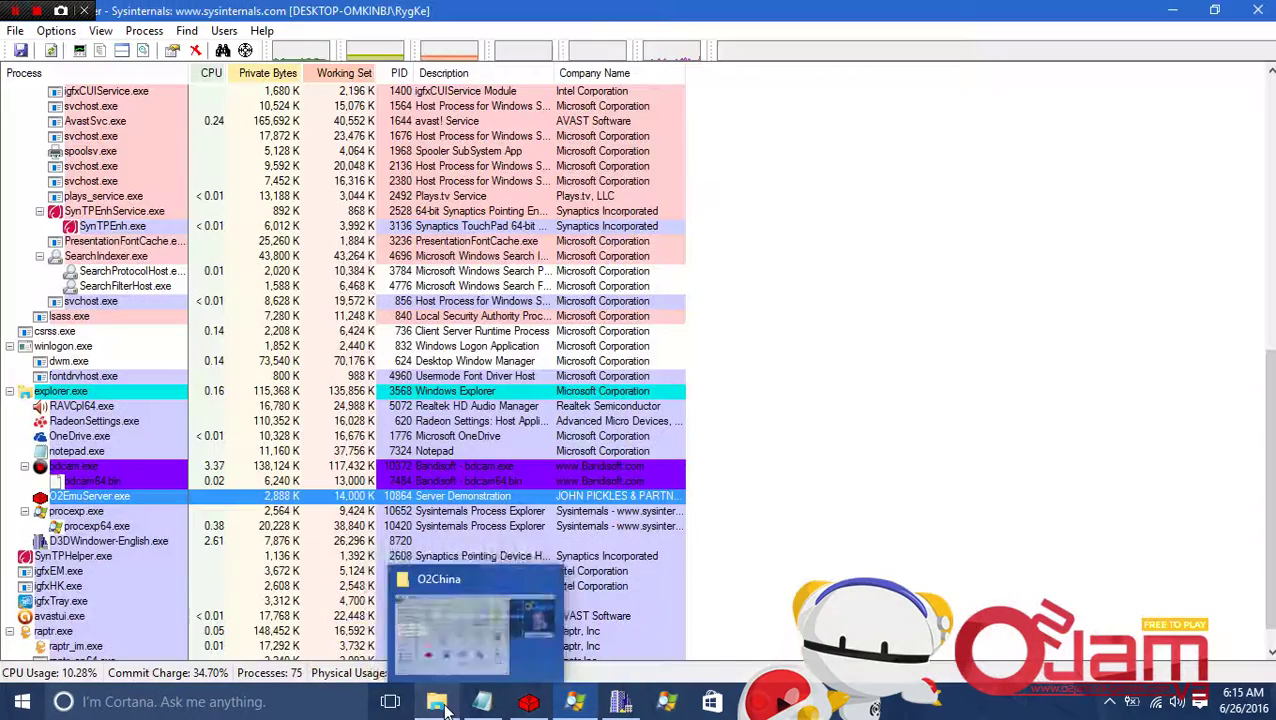
# Run the O2Emu entry from DirectX Windower's context menu so it opens windowed.
pyautogui.click(620, 705)
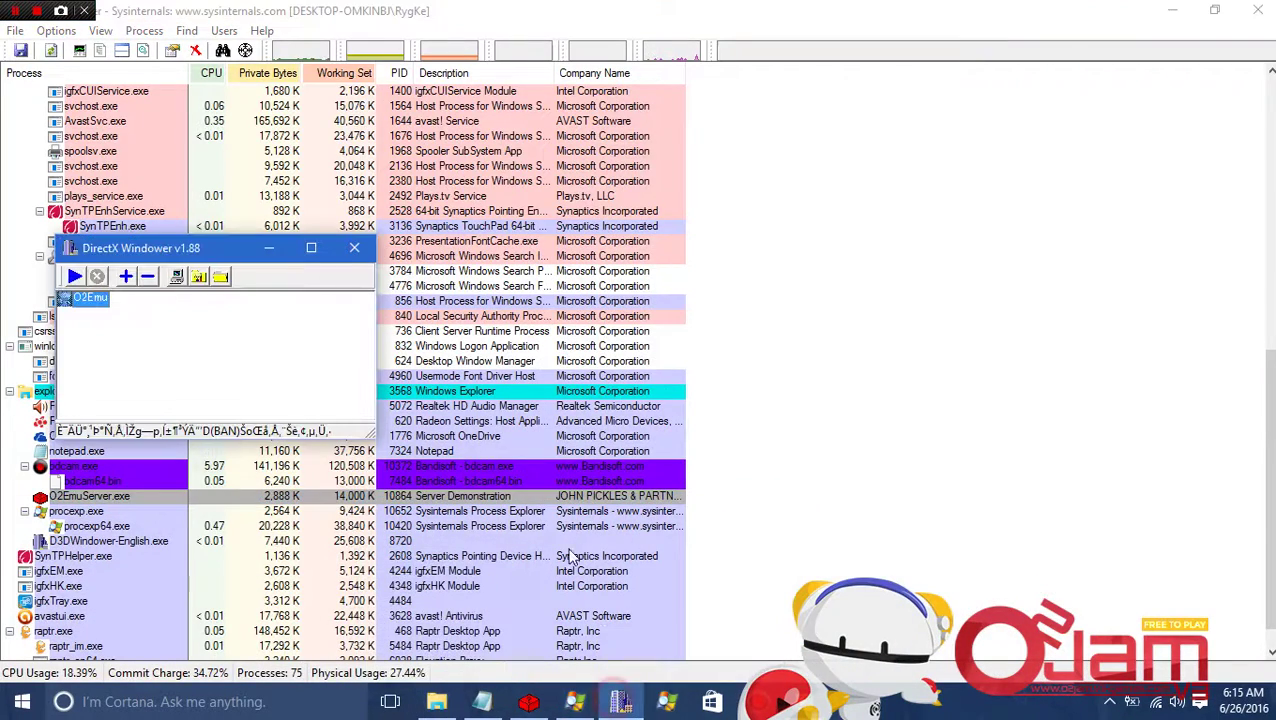
pyautogui.rightClick(89, 303)
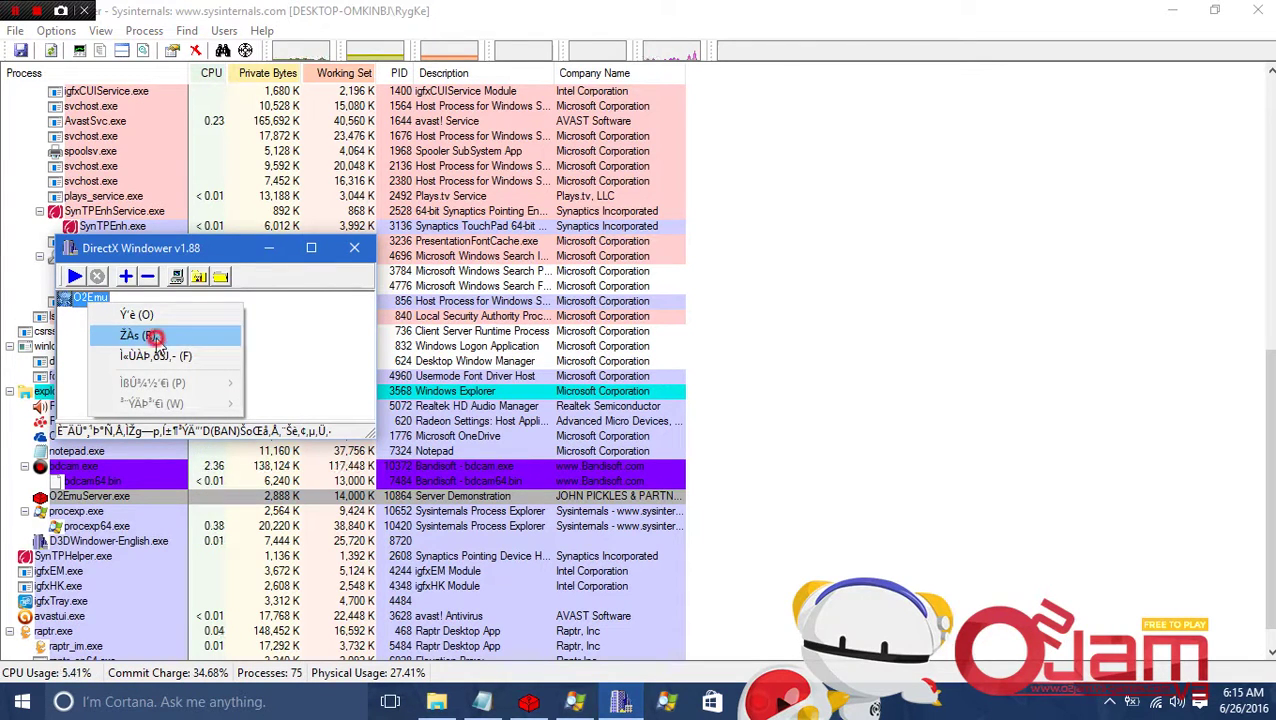
pyautogui.click(150, 336)
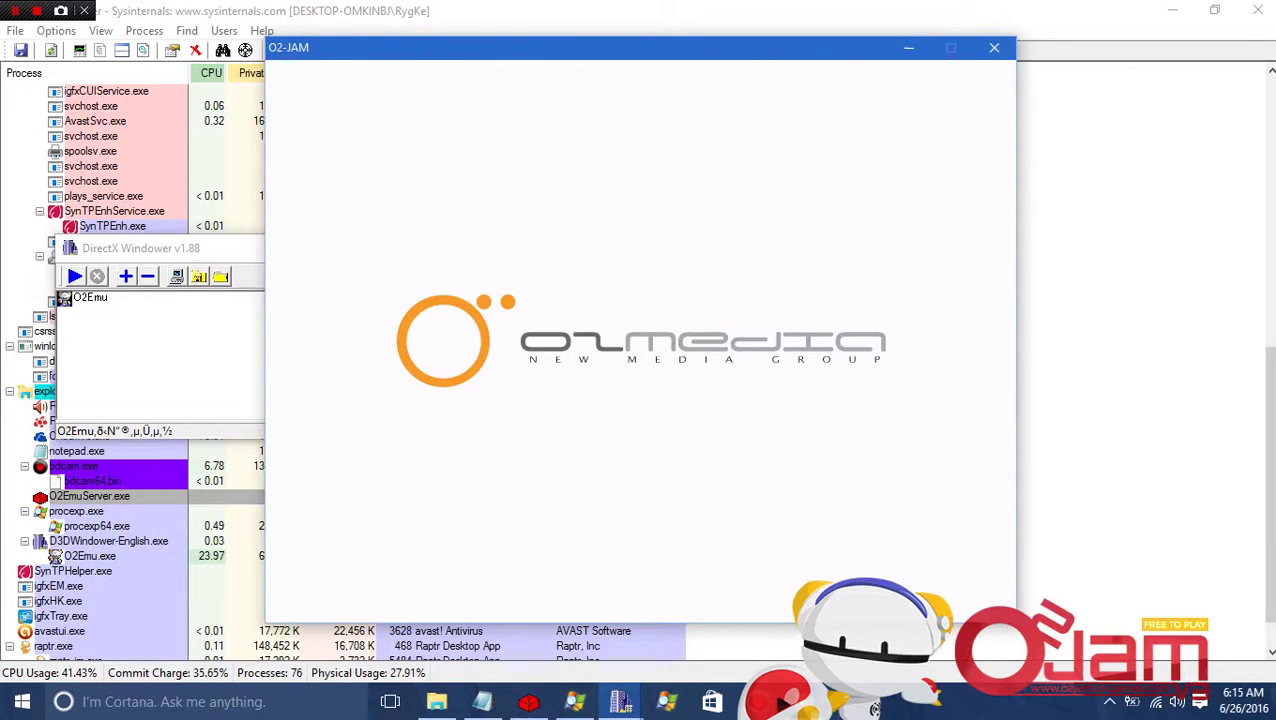
# Log in with the account credentials and enter a channel on the 高级01 server.
pyautogui.write('asd')
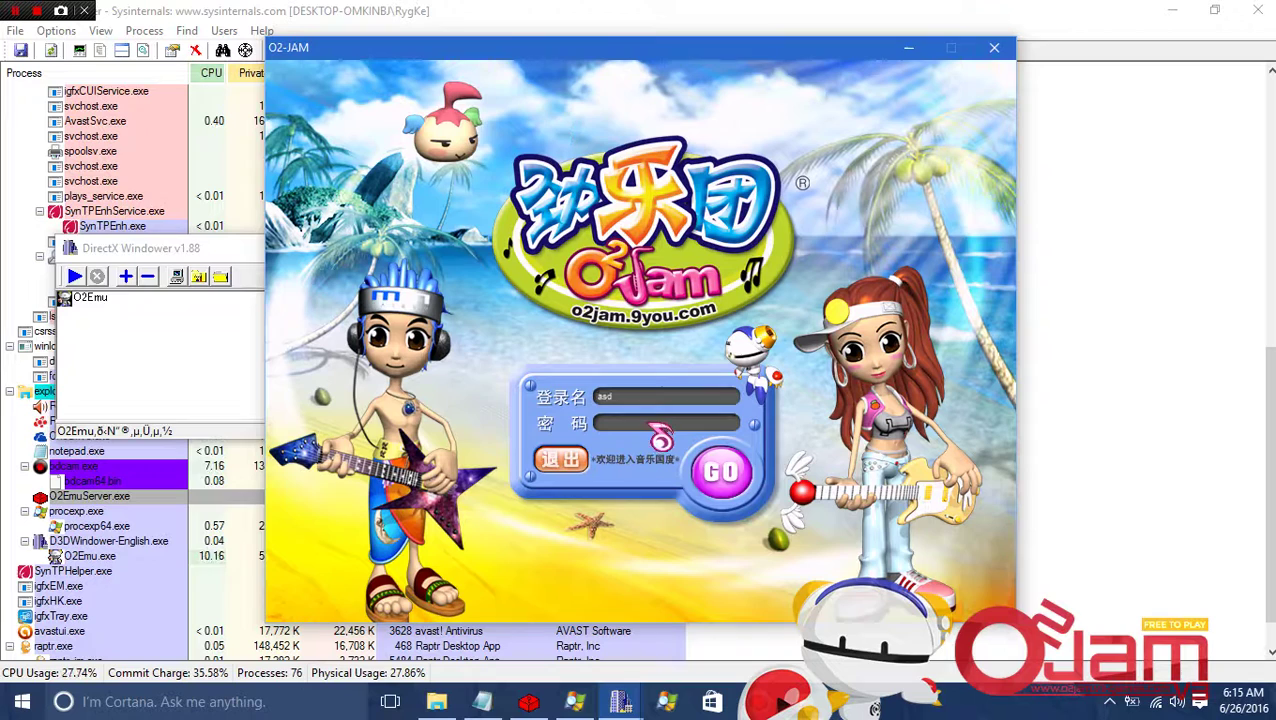
pyautogui.write('asd')
pyautogui.click(730, 468)
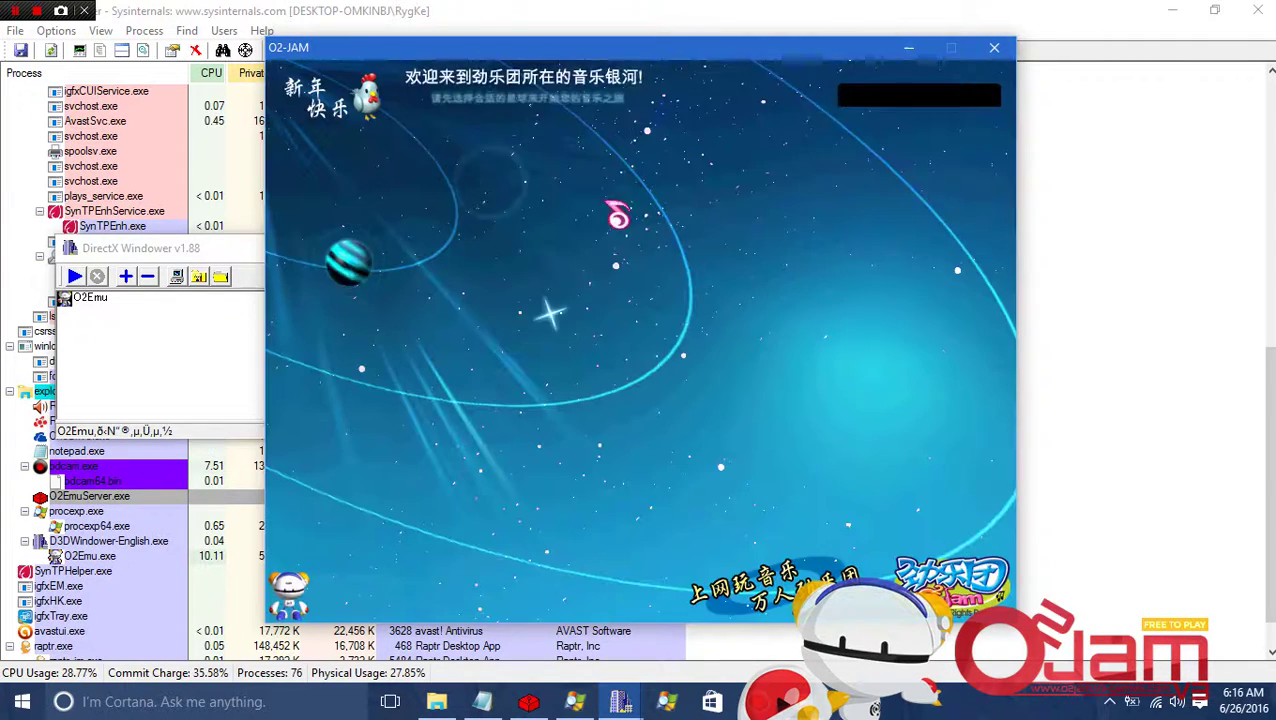
pyautogui.click(742, 412)
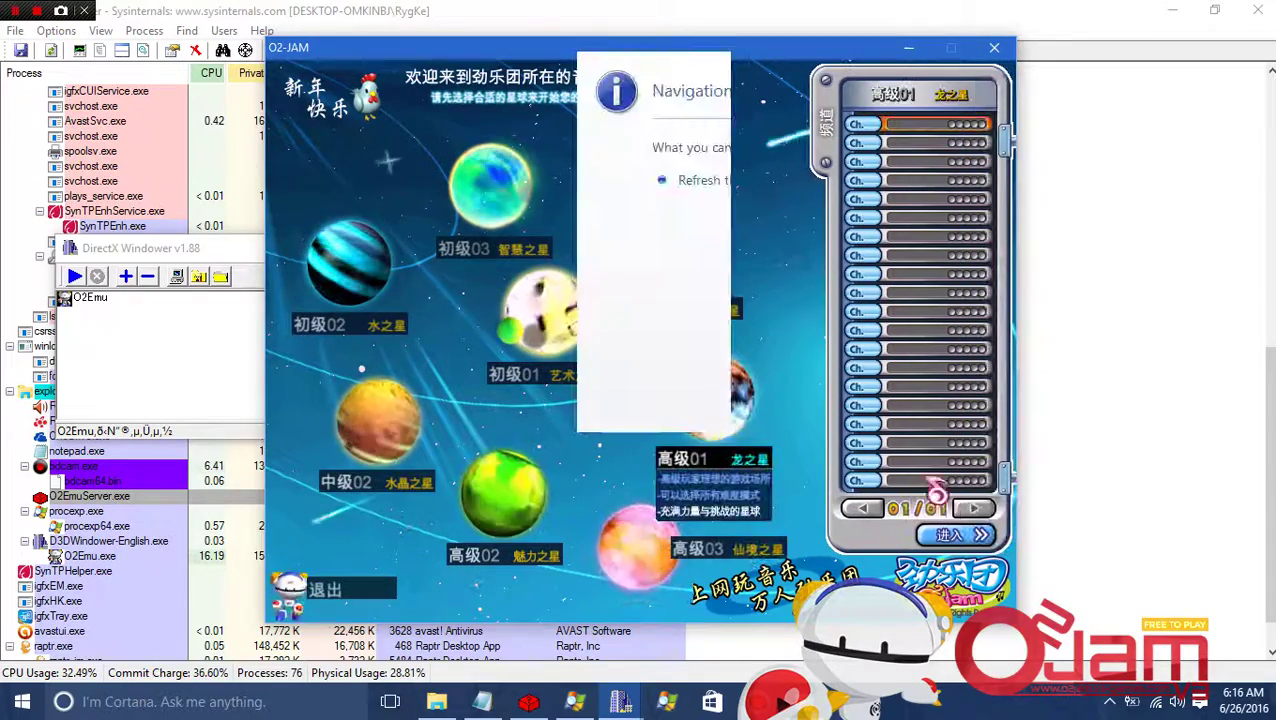
pyautogui.click(953, 538)
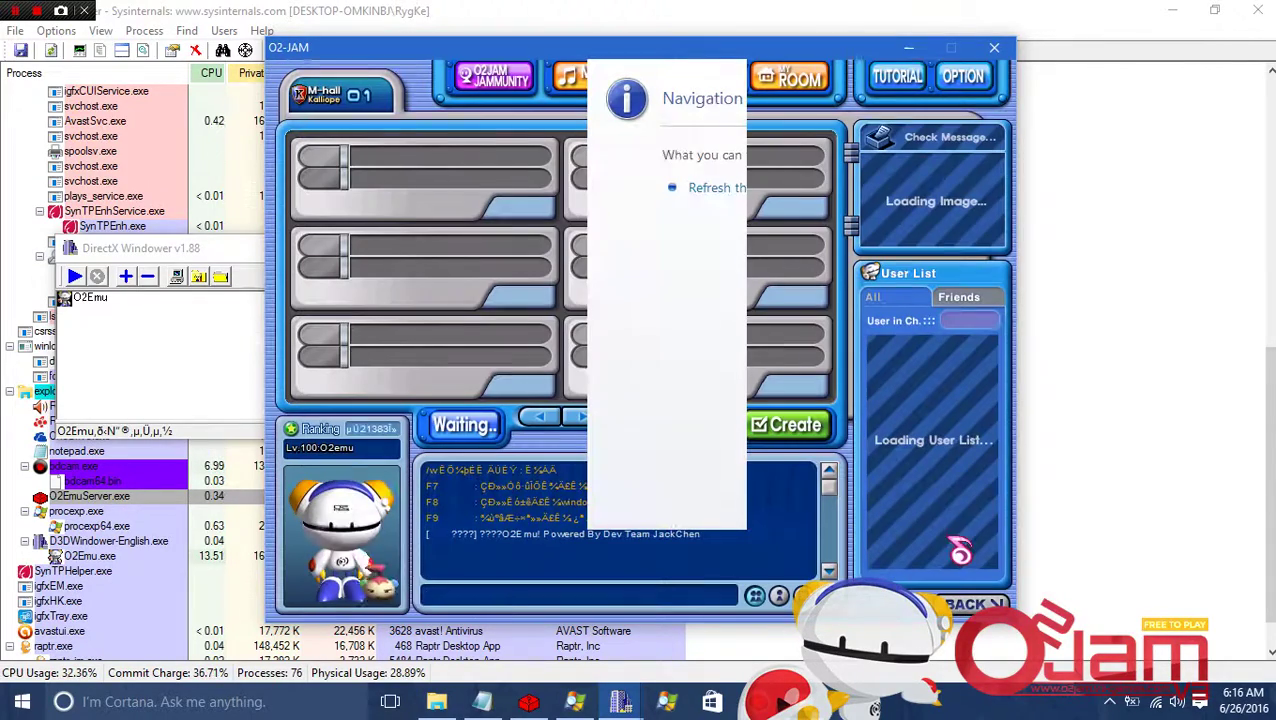
# Create a new single room from the channel lobby.
pyautogui.moveTo(700, 47); pyautogui.dragTo(395, 44)
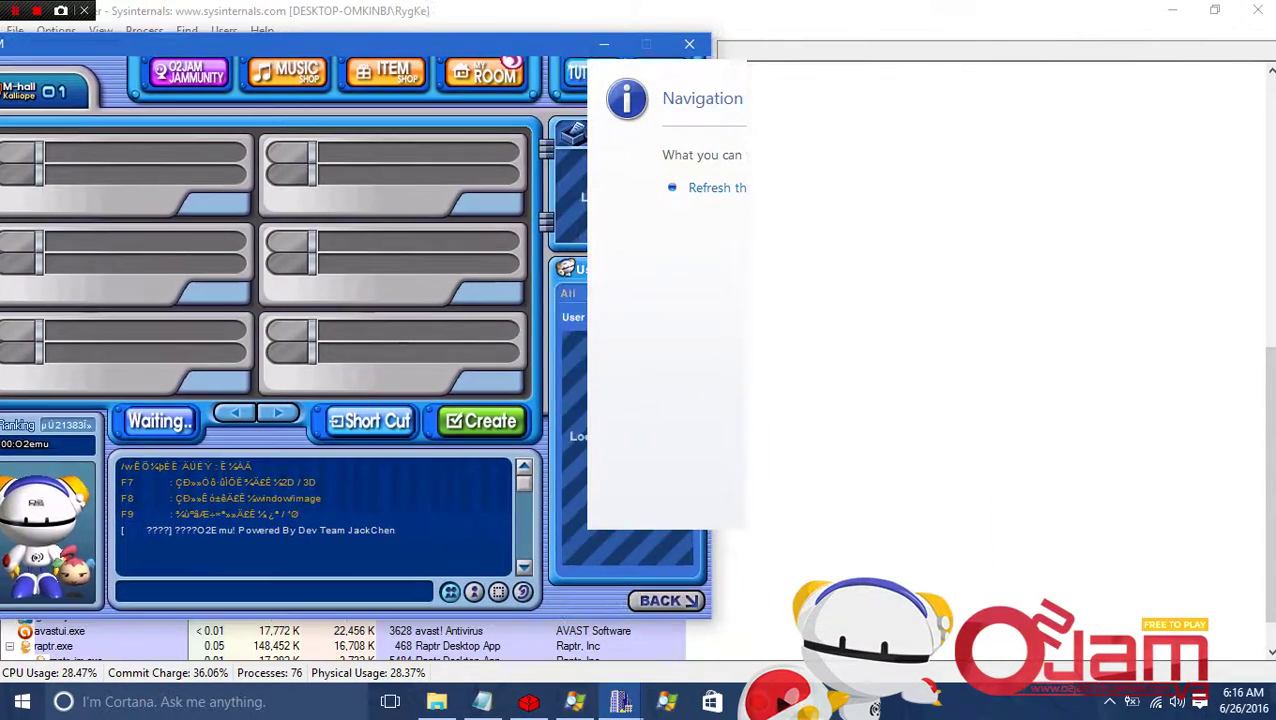
pyautogui.click(492, 425)
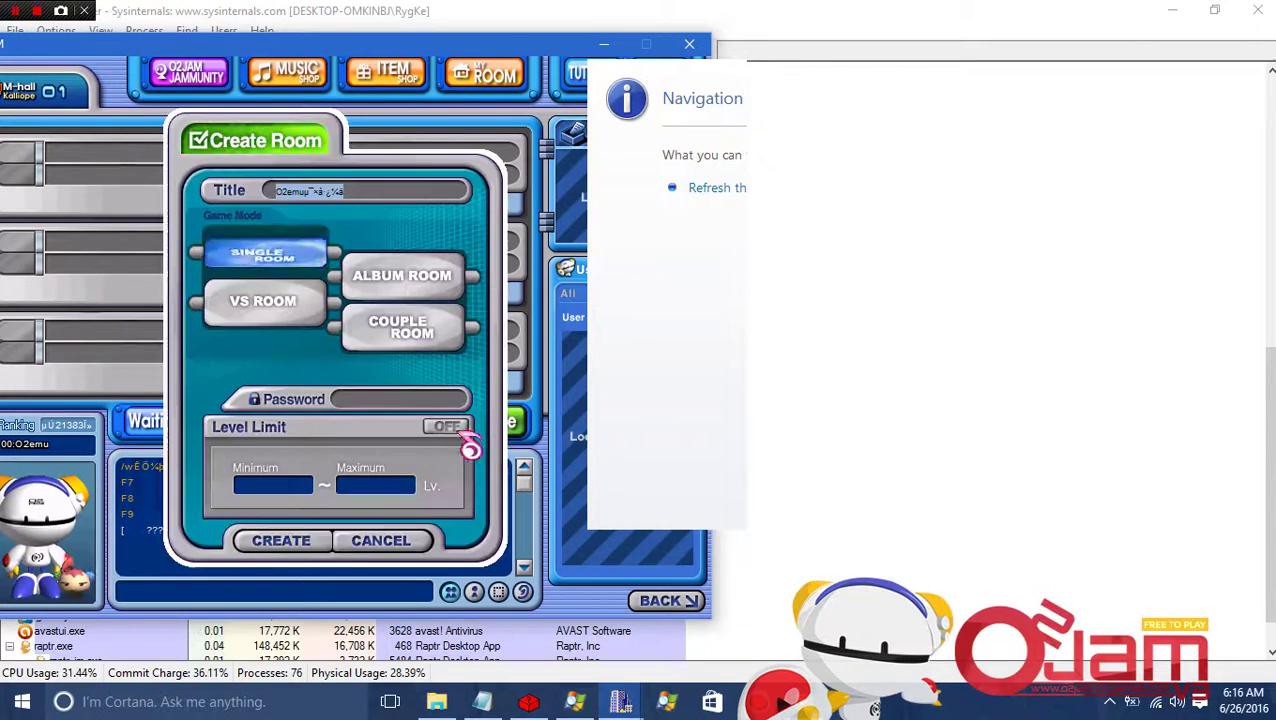
pyautogui.click(318, 543)
# Move the game window right and set Planet Hell as the room's song.
pyautogui.moveTo(405, 45); pyautogui.dragTo(520, 45)
pyautogui.click(615, 550)
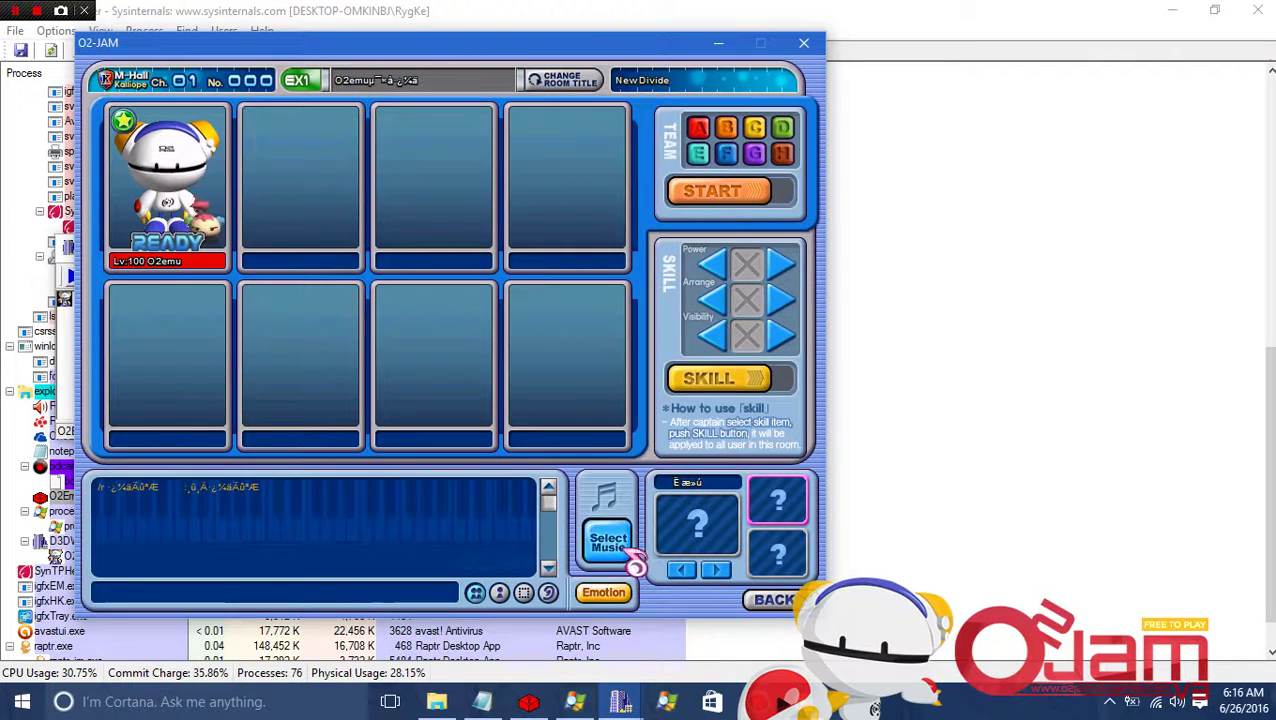
pyautogui.click(455, 204)
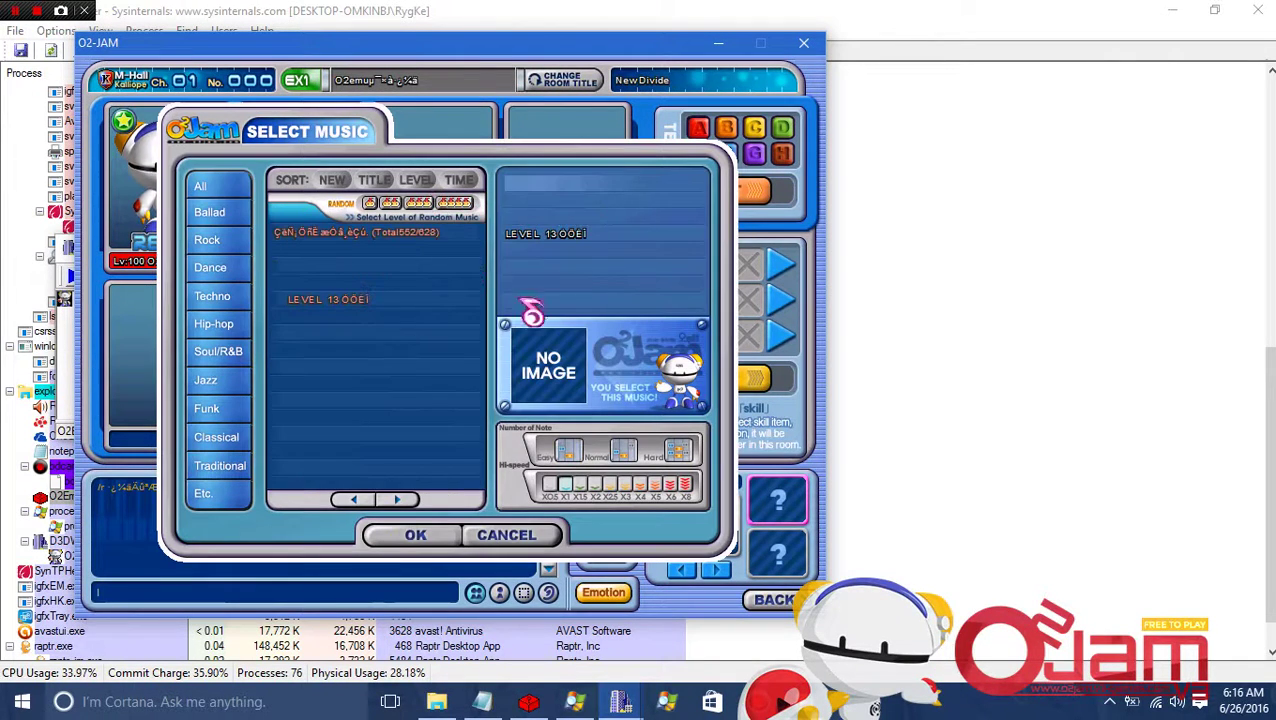
pyautogui.click(405, 218)
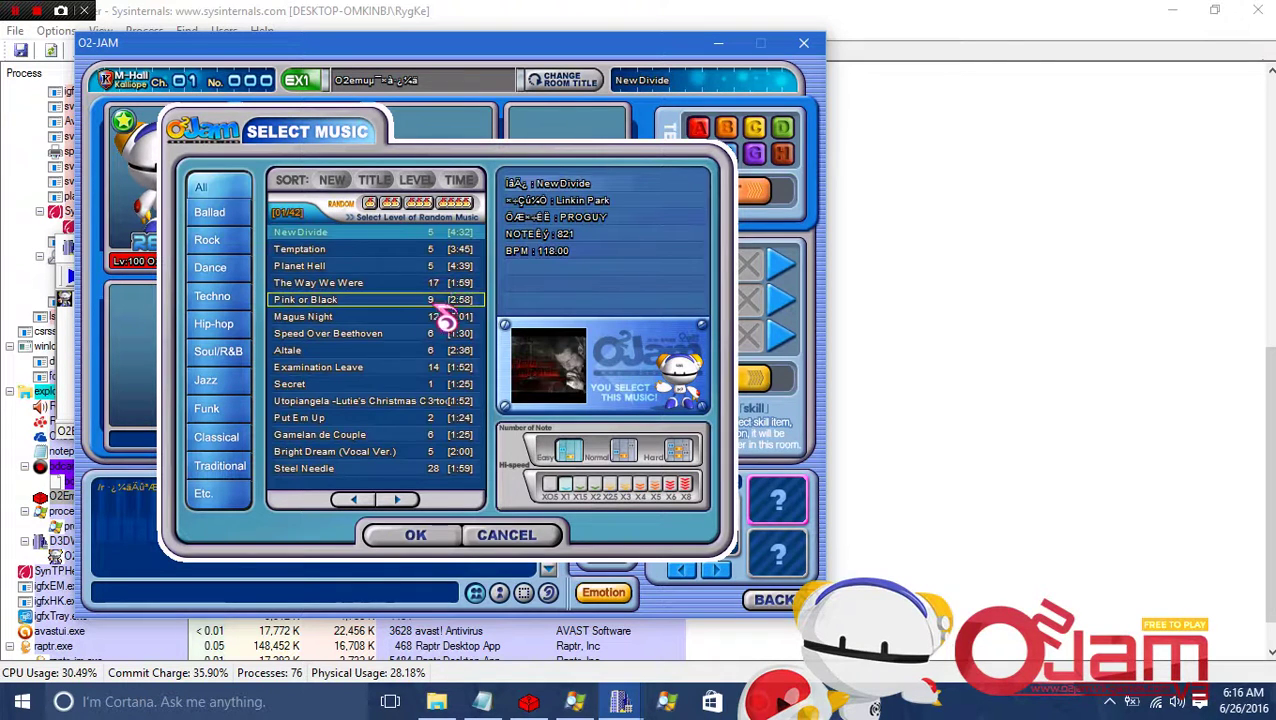
pyautogui.click(438, 266)
pyautogui.click(420, 534)
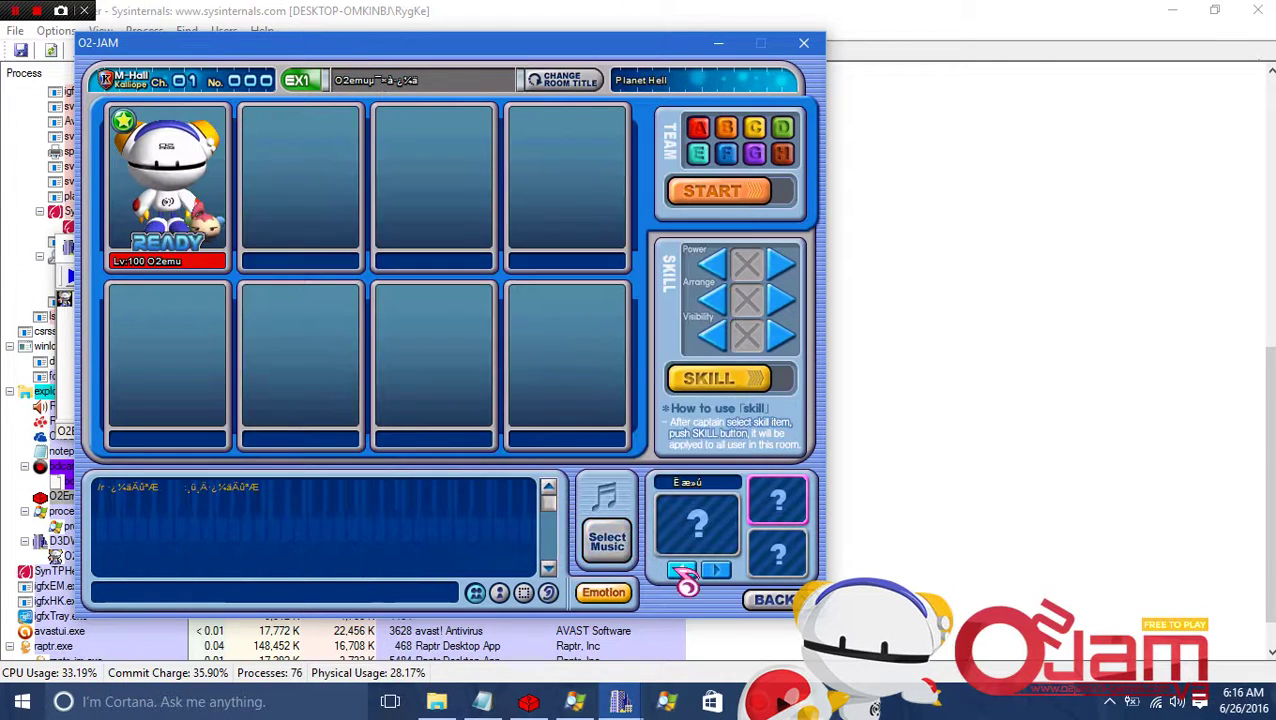
# Switch the stage picture, then play part of Planet Hell and quit early with Esc.
pyautogui.click(716, 570)
pyautogui.click(607, 541)
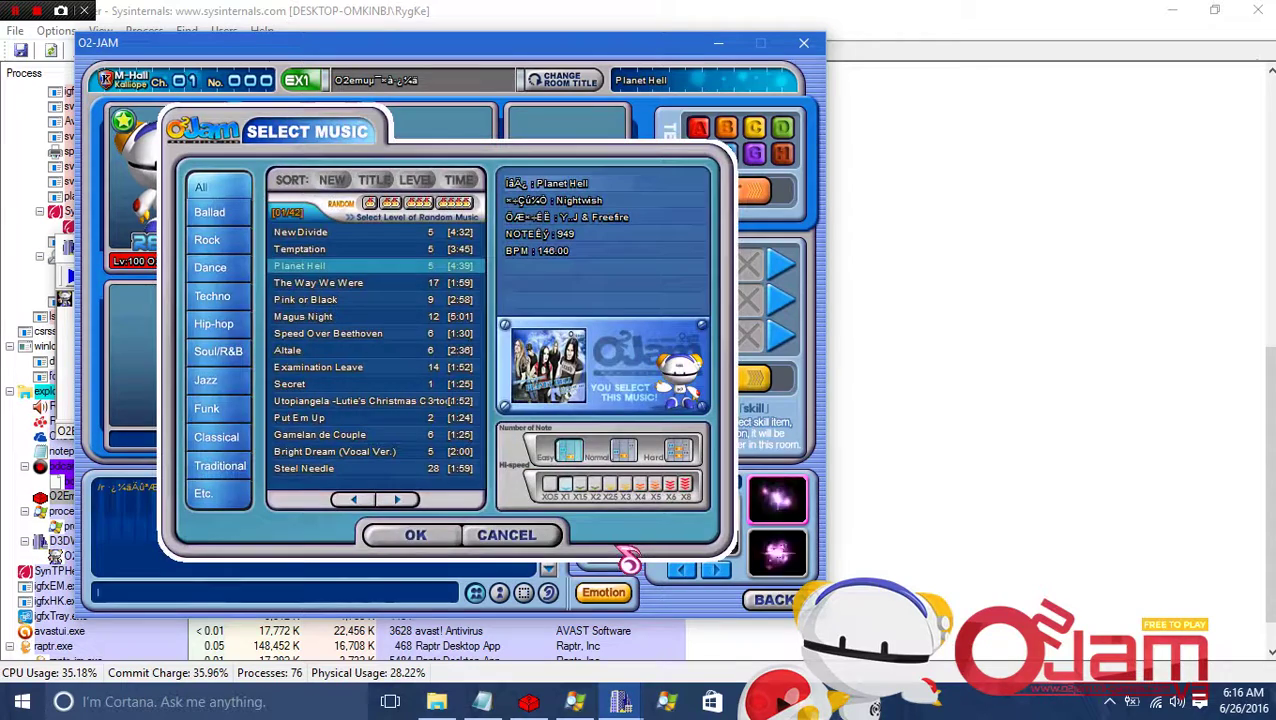
pyautogui.click(510, 545)
pyautogui.click(727, 191)
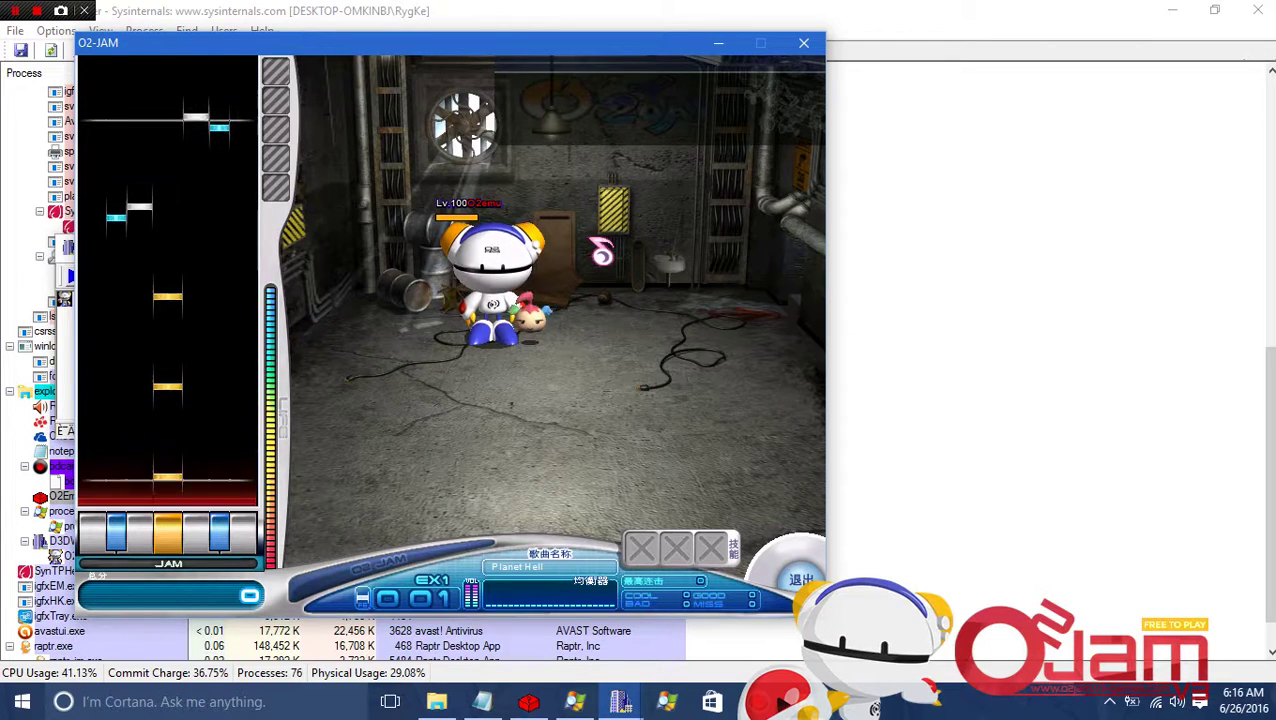
pyautogui.press('space')
pyautogui.press('space')
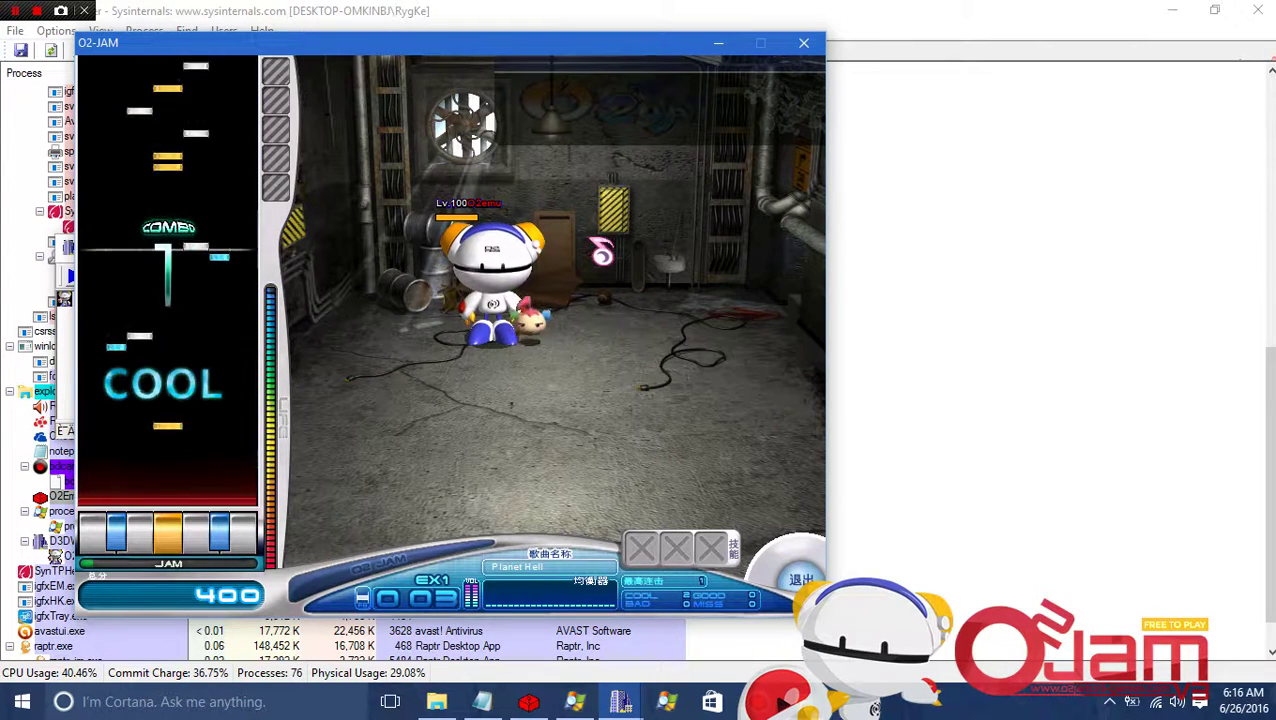
pyautogui.press('Escape')
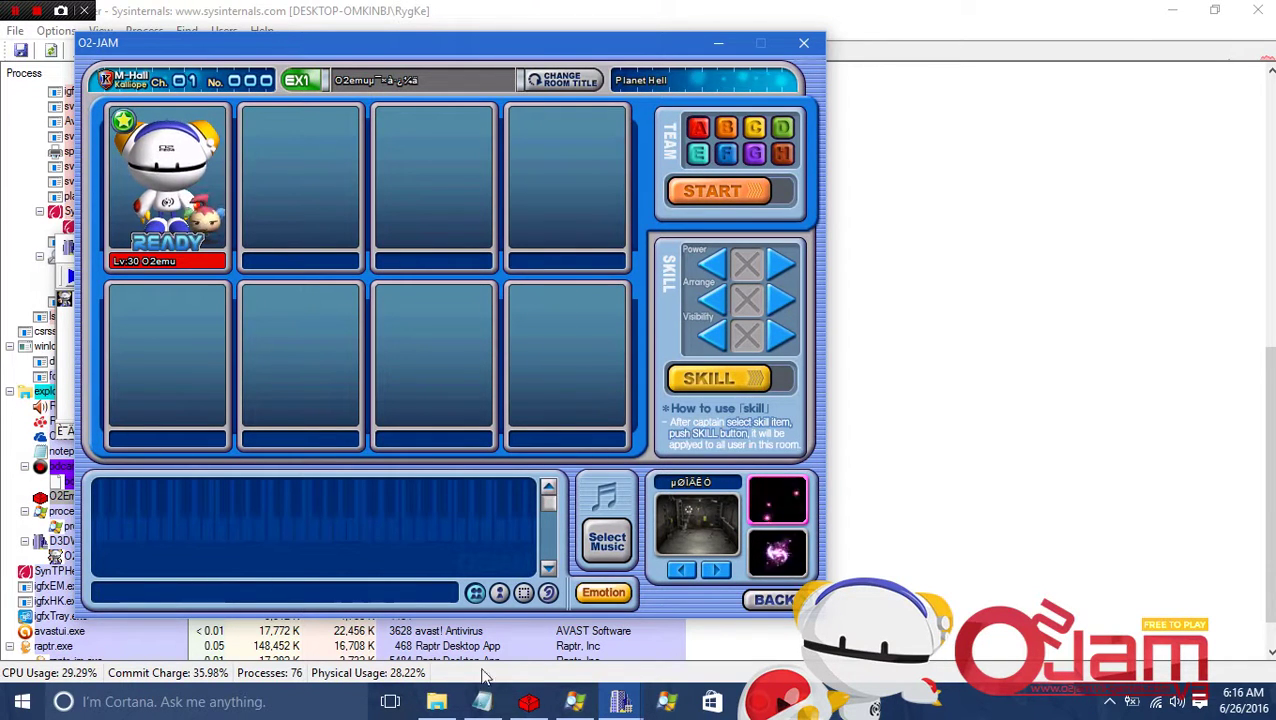
# Bring the Notepad setup notes forward and select the text 'O2EmuServer.exe'.
pyautogui.click(482, 701)
pyautogui.scroll(-1, 370, 197)
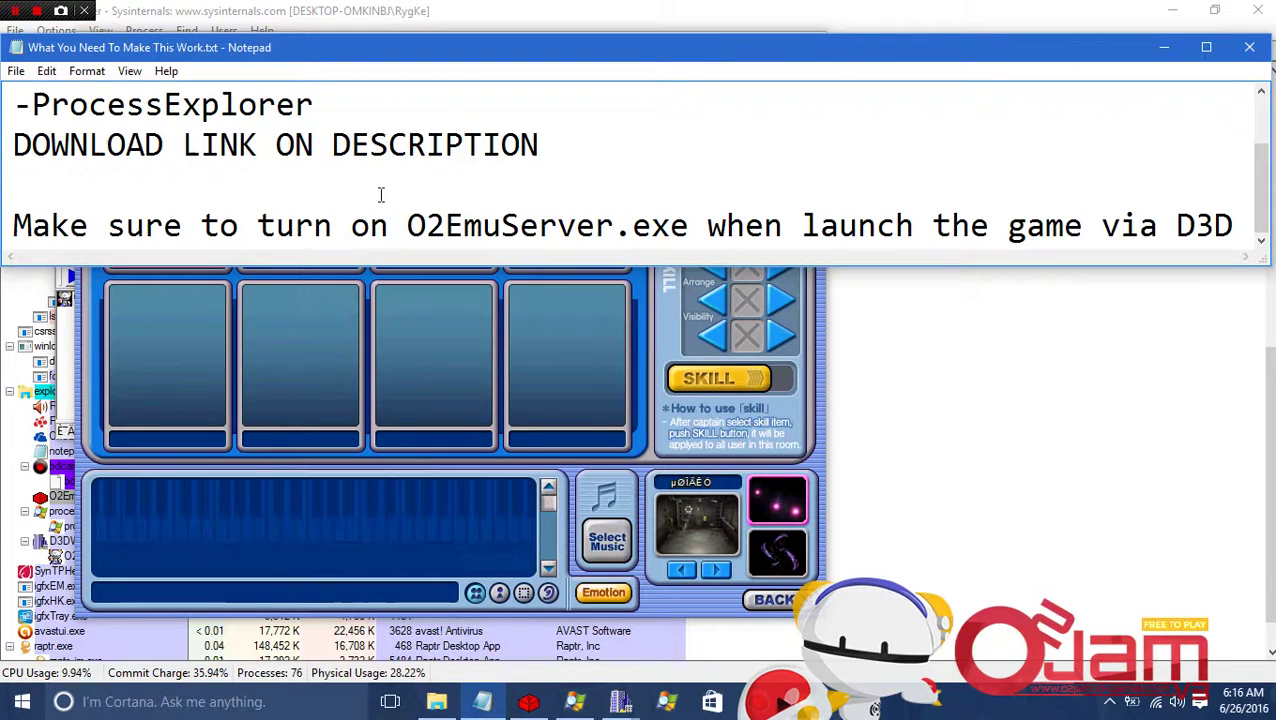
pyautogui.moveTo(408, 228); pyautogui.dragTo(691, 222)
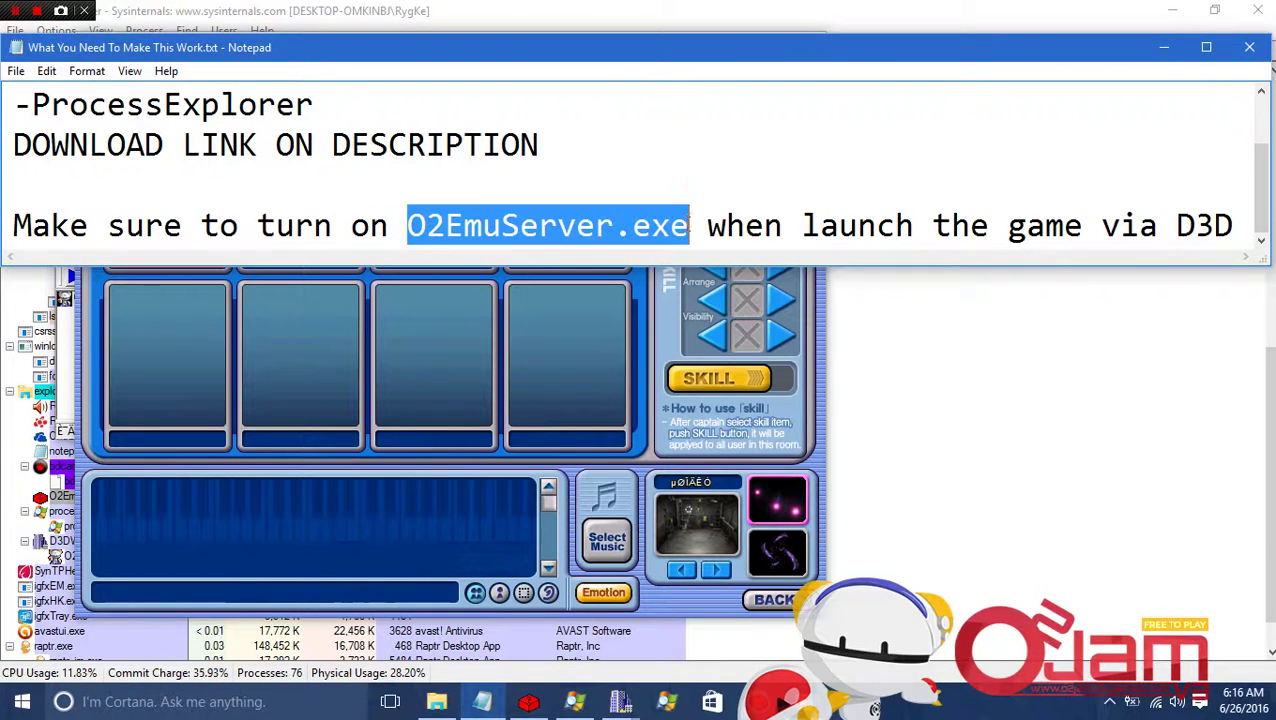